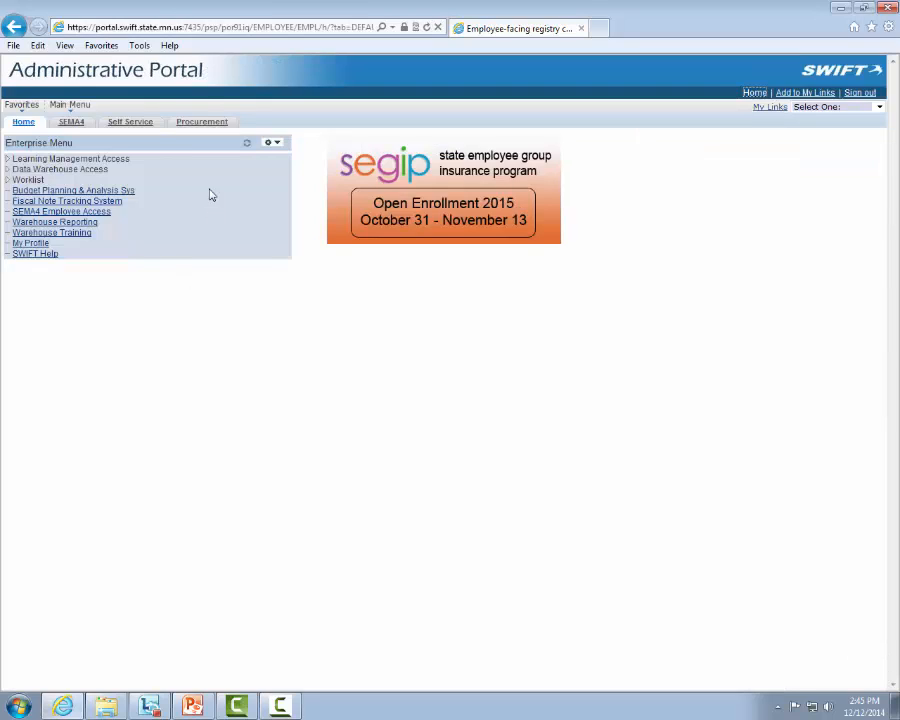
Open the Fiscal Note Tracking System and search for fiscal notes with Agency Action Required
{"action": "left_click", "coordinate": [121, 203]}
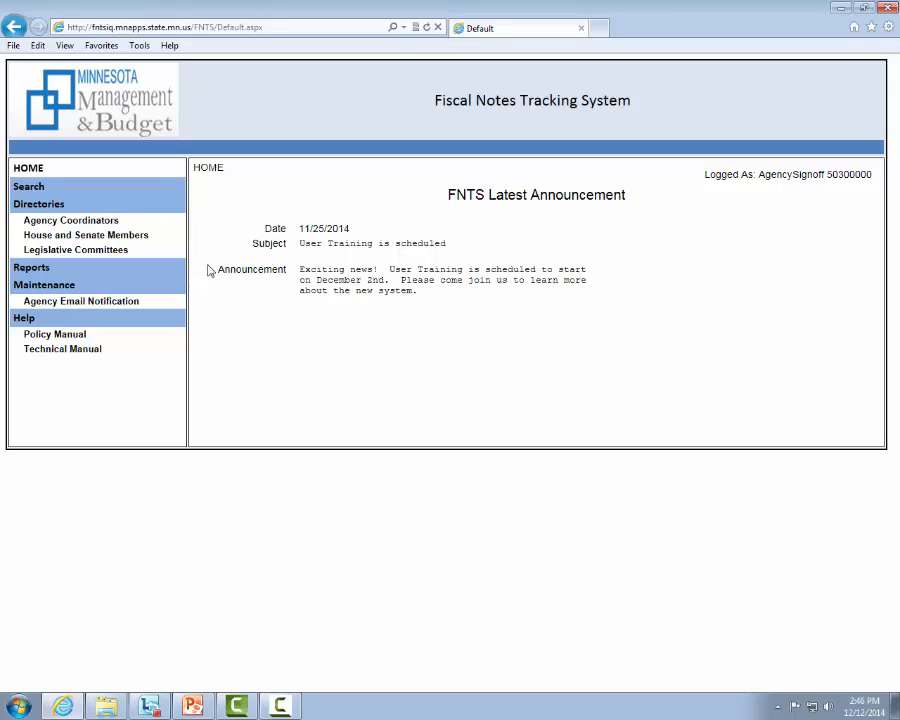
{"action": "left_click", "coordinate": [20, 190]}
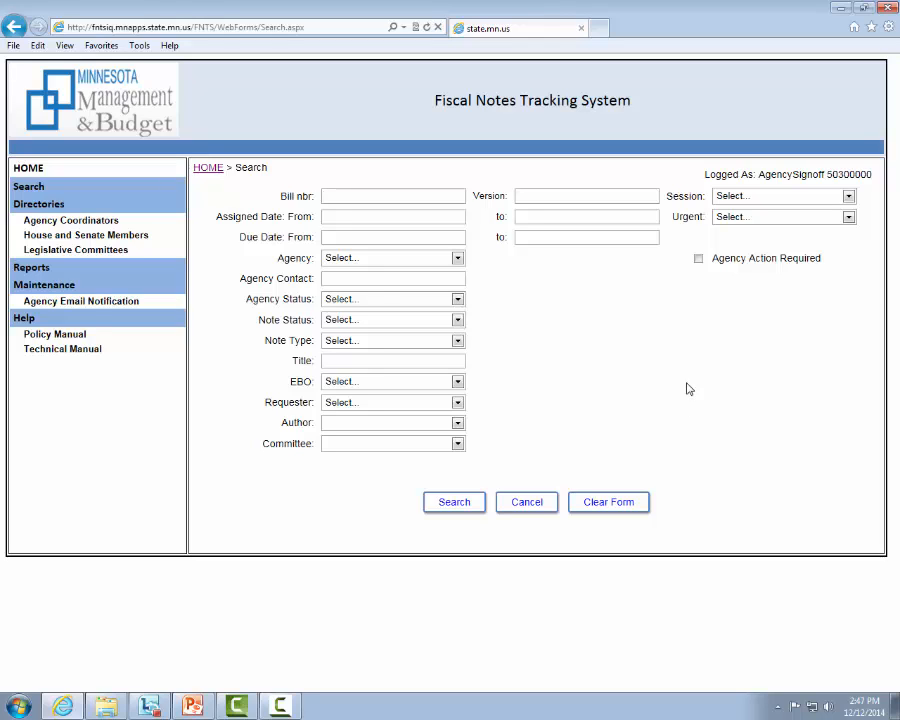
{"action": "left_click", "coordinate": [745, 262]}
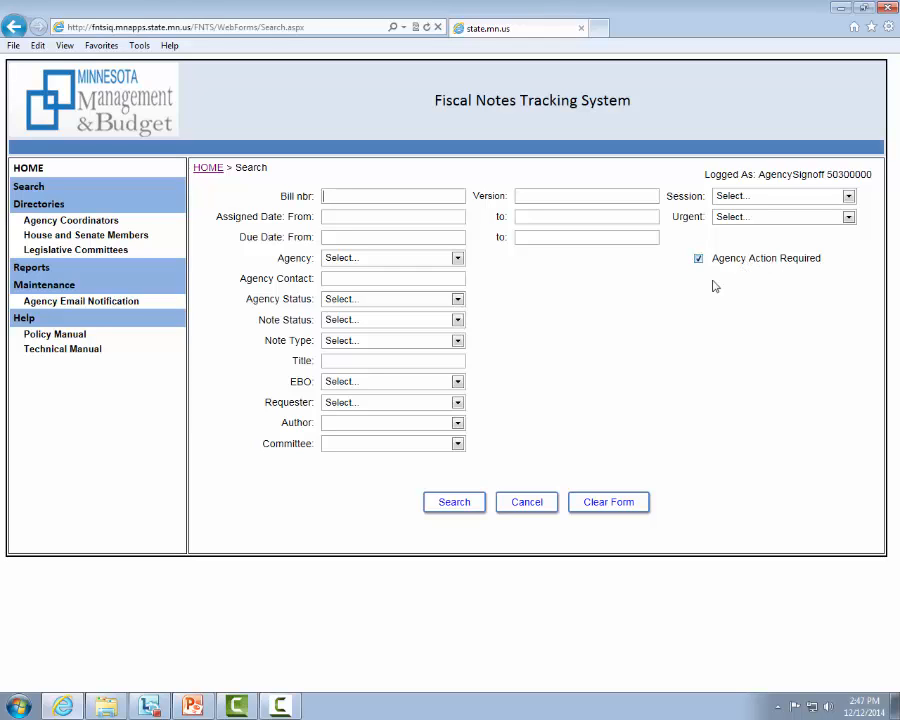
{"action": "left_click", "coordinate": [449, 503]}
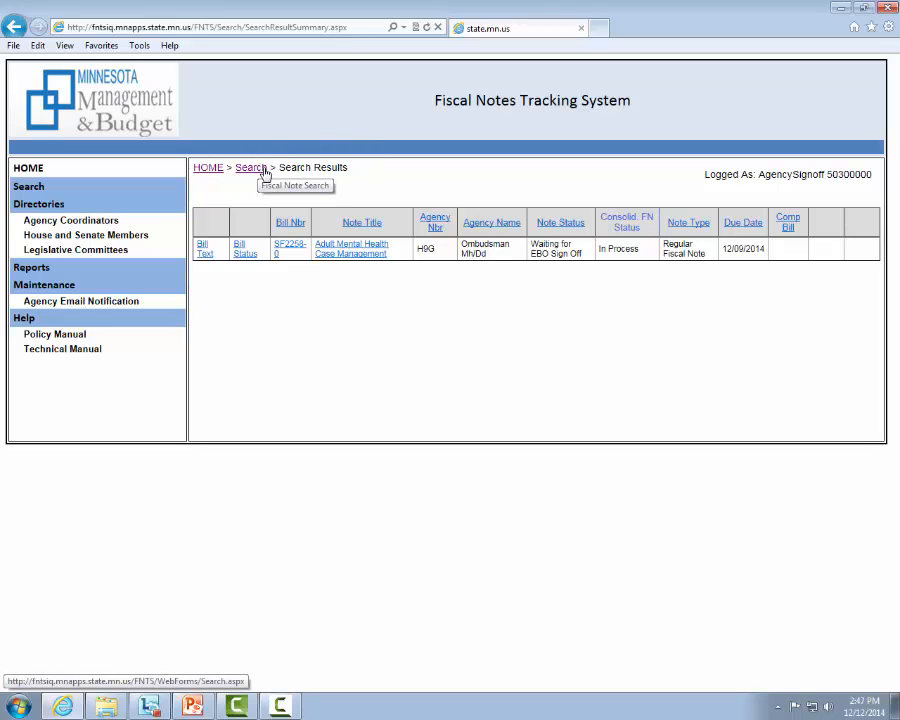
Return to the fiscal note search form and view the available Agency Status and Note Status options
{"action": "left_click", "coordinate": [251, 168]}
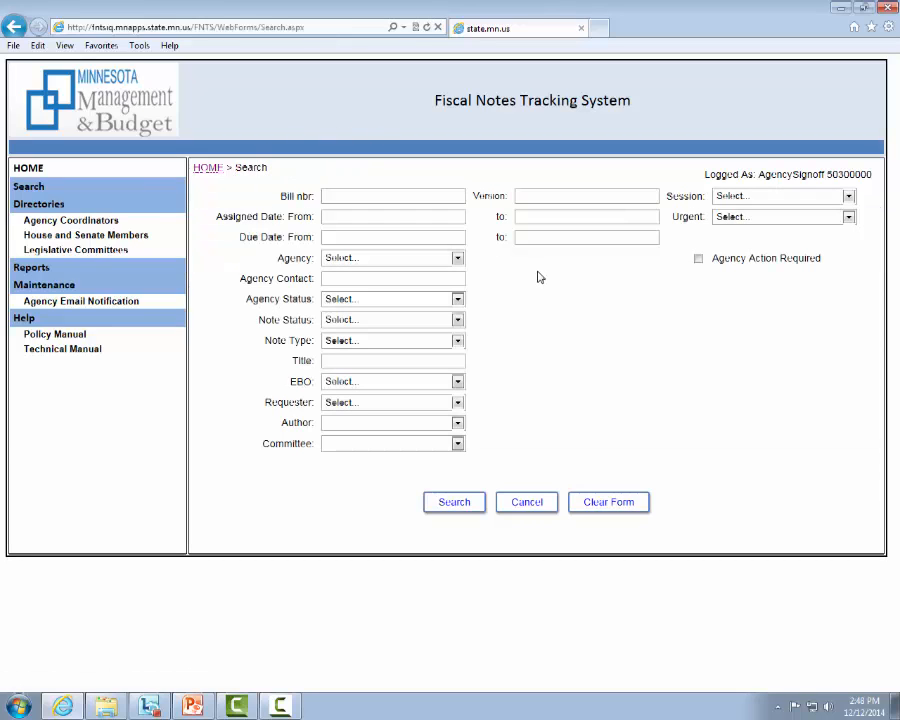
{"action": "left_click", "coordinate": [458, 300]}
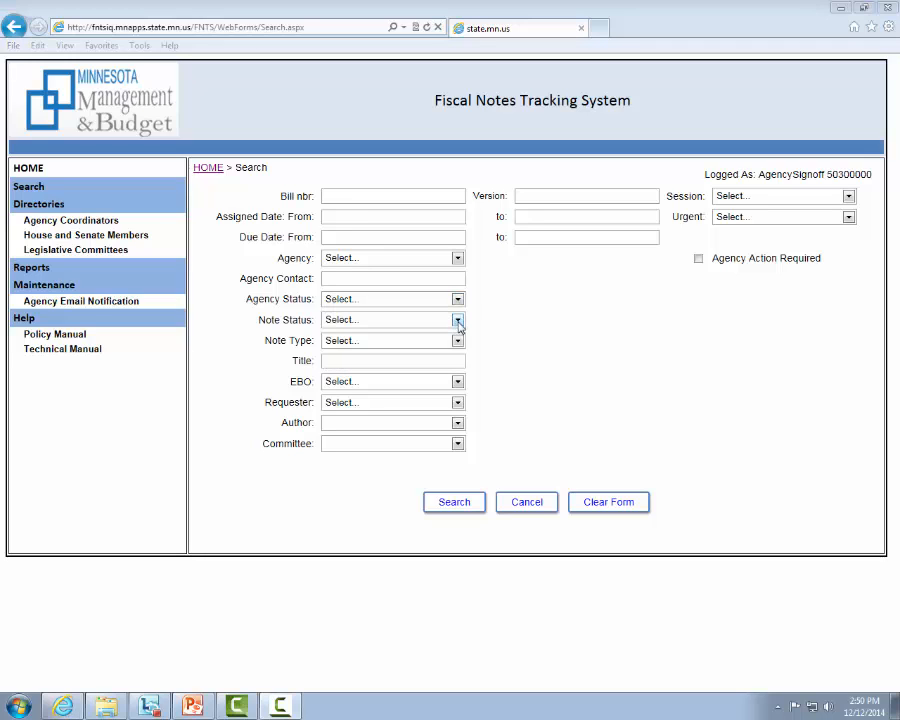
{"action": "left_click", "coordinate": [458, 322]}
Search again for notes requiring agency action and open the Ombudsman Mh/Dd (H9G) assignment of the Adult Mental Health Case Management note
{"action": "left_click", "coordinate": [729, 261]}
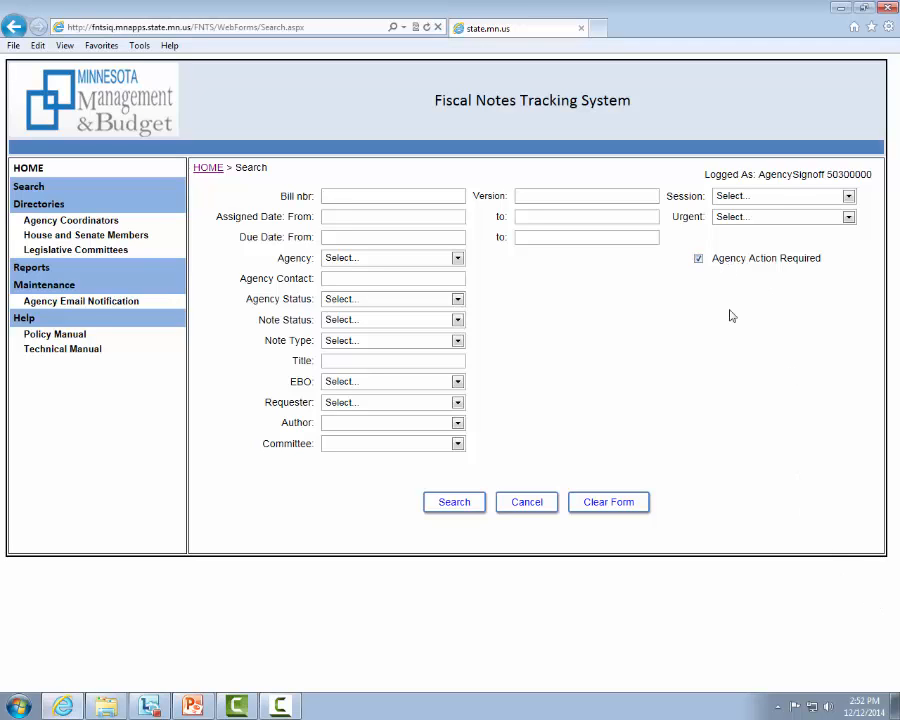
{"action": "left_click", "coordinate": [463, 510]}
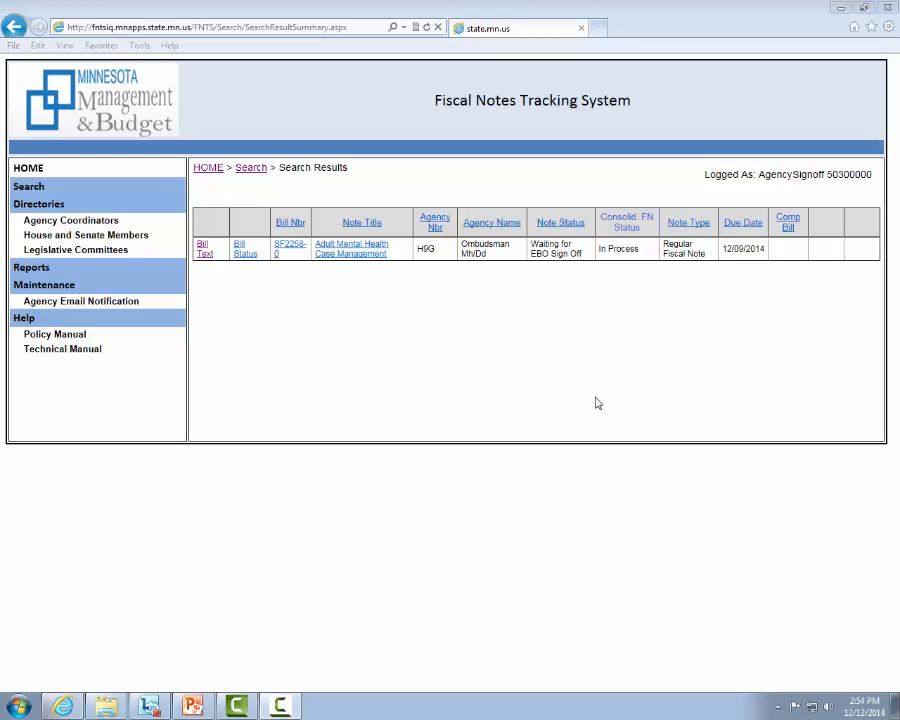
{"action": "left_click", "coordinate": [352, 250]}
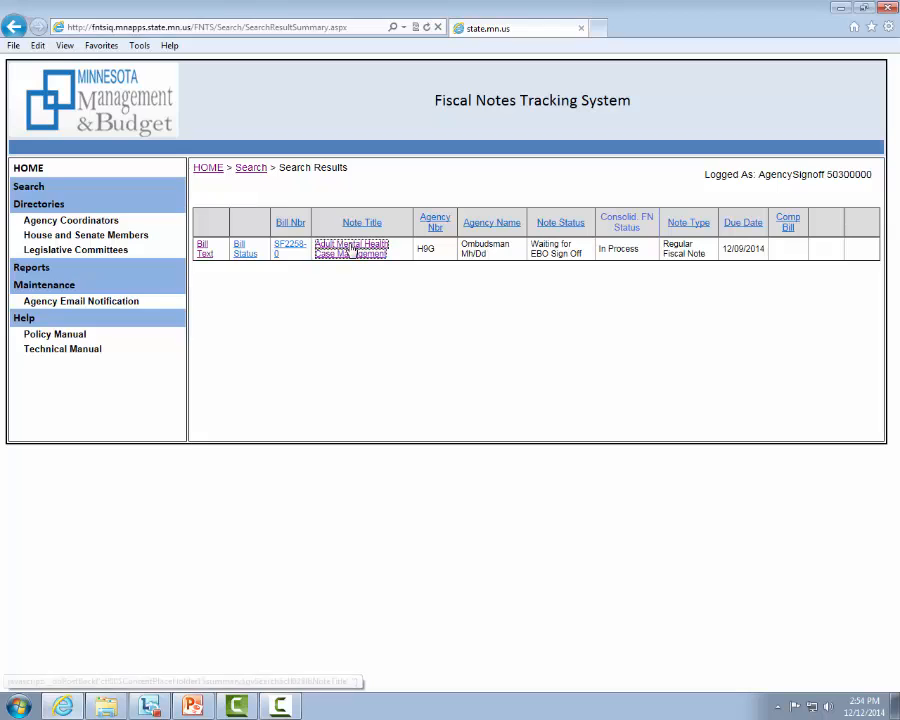
{"action": "scroll", "coordinate": [352, 250], "scroll_direction": "down", "scroll_amount": 1}
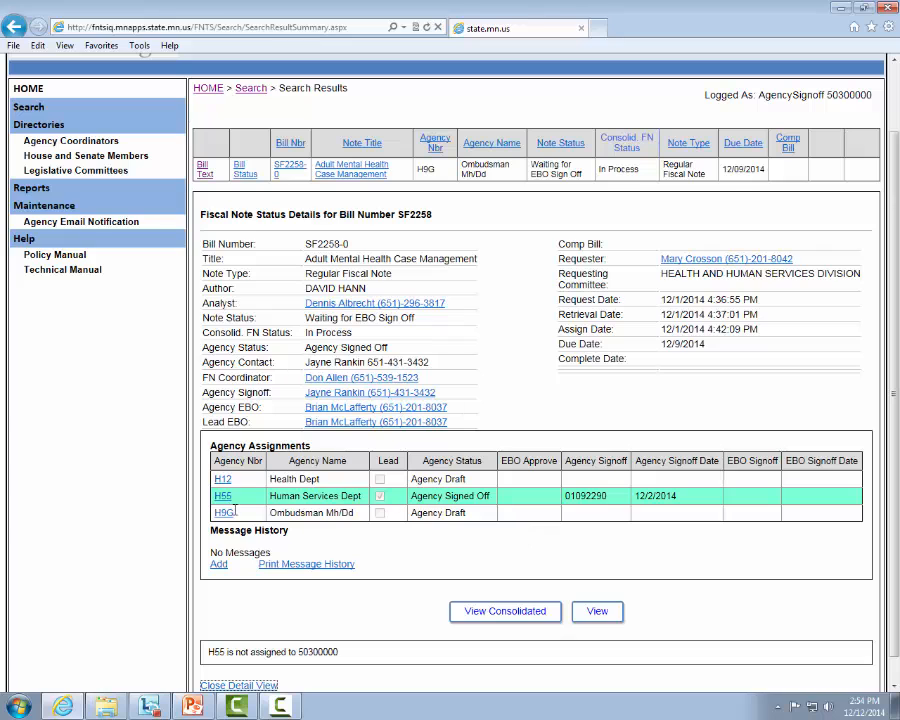
{"action": "left_click", "coordinate": [295, 512]}
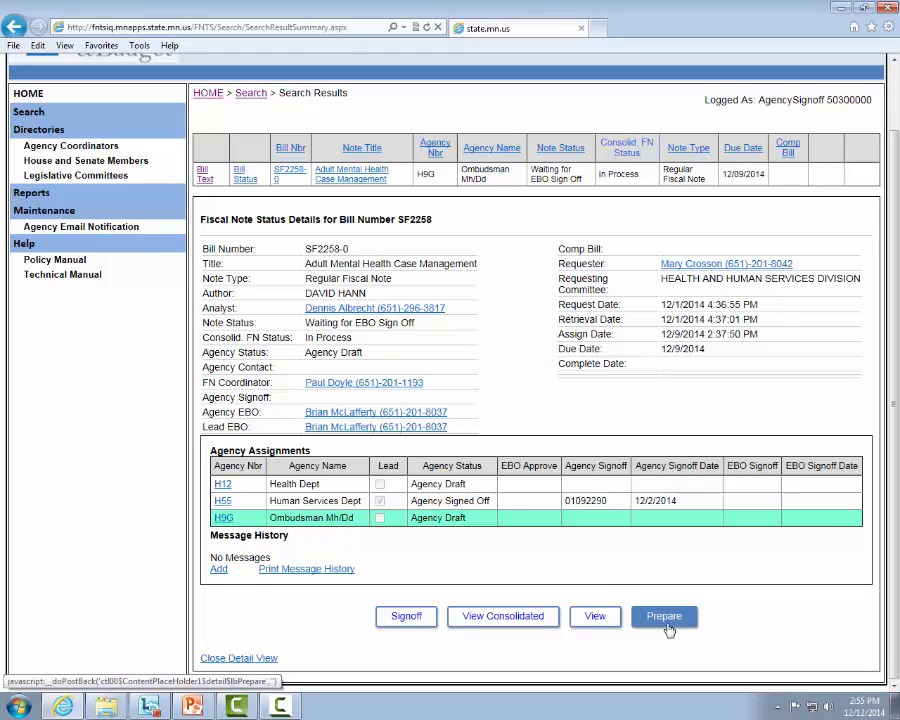
View the preliminary fiscal note document for the Ombudsman Mh/Dd assignment and return to the note's status details
{"action": "left_click", "coordinate": [597, 617]}
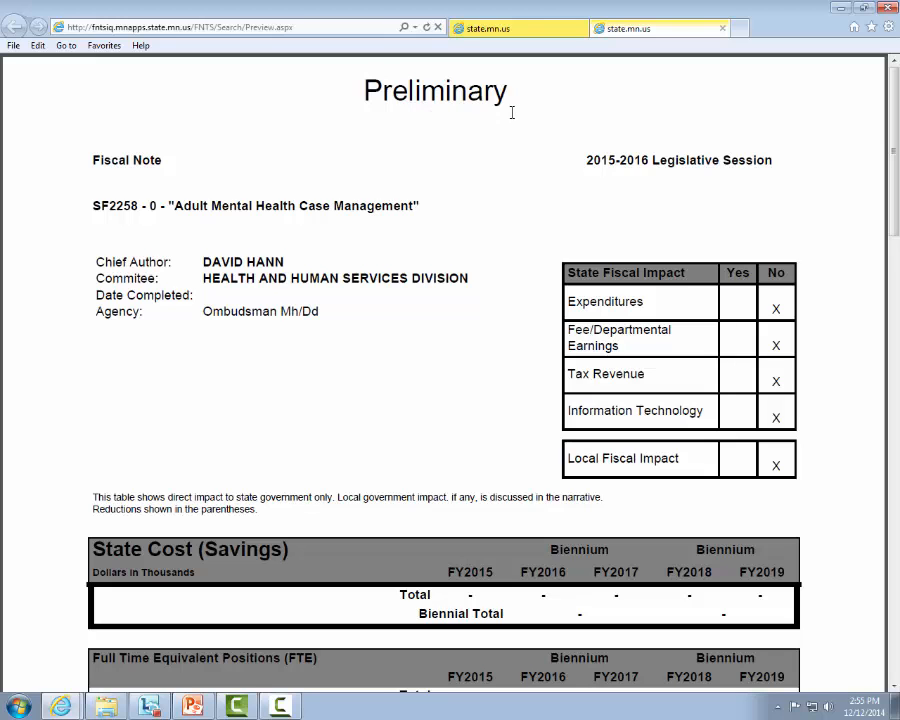
{"action": "scroll", "coordinate": [500, 100], "scroll_direction": "down", "scroll_amount": 2}
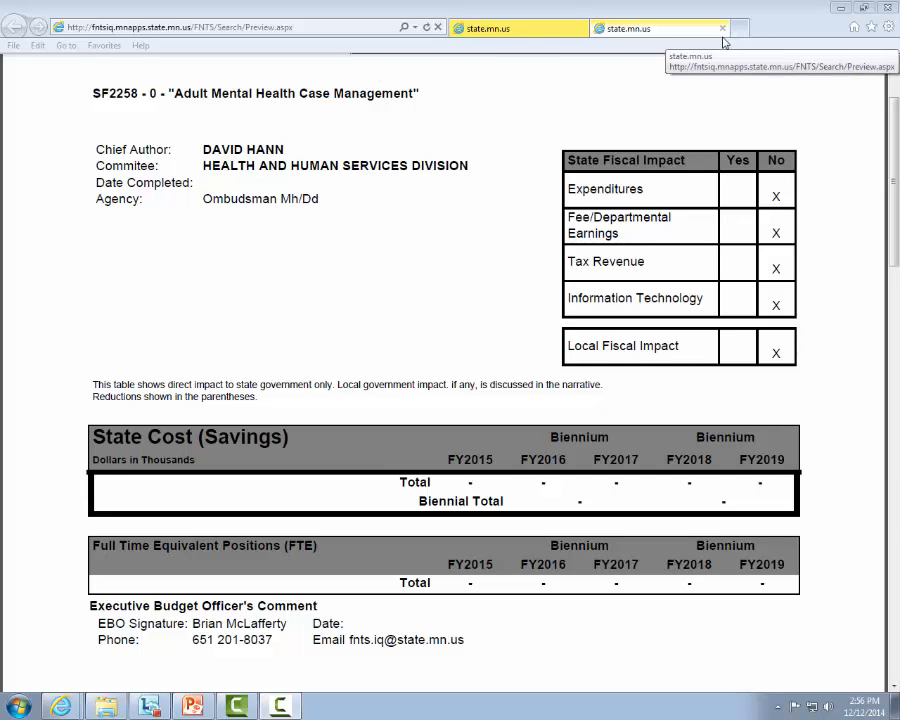
{"action": "left_click", "coordinate": [643, 27]}
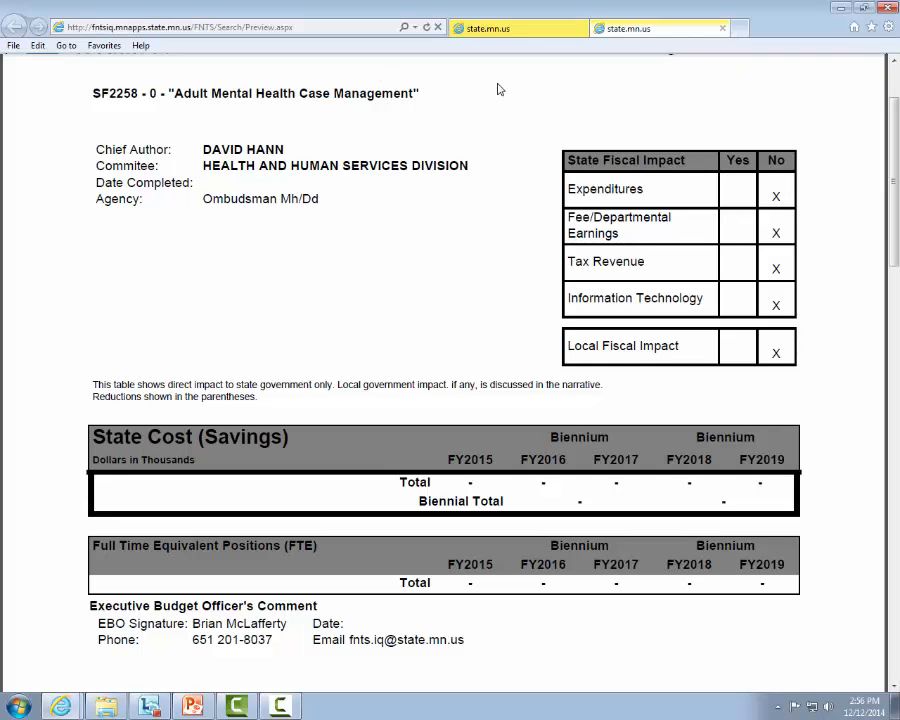
{"action": "left_click", "coordinate": [540, 28]}
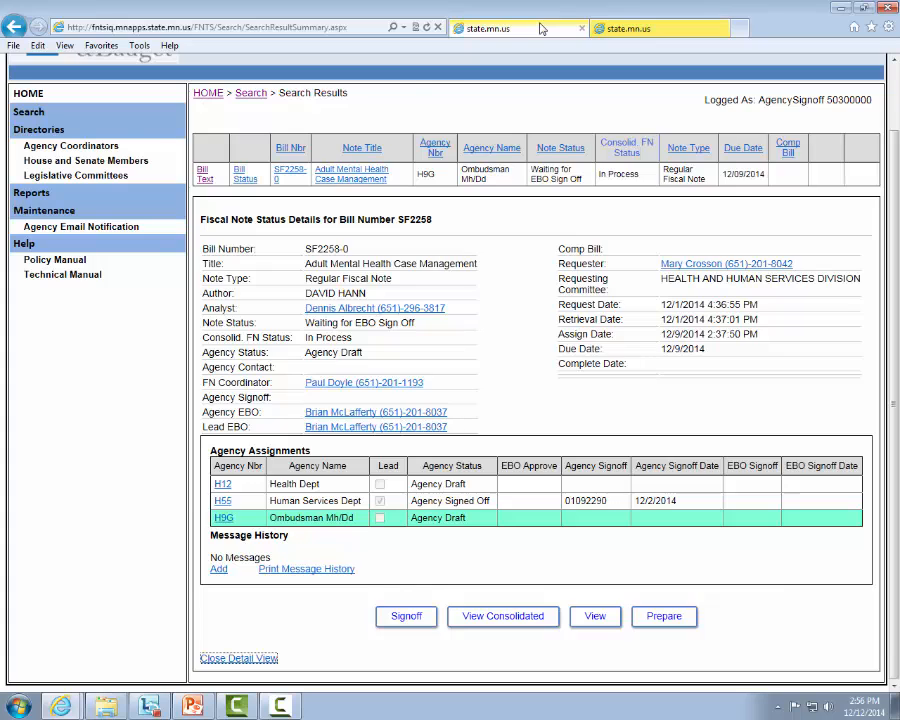
{"action": "left_click", "coordinate": [628, 29]}
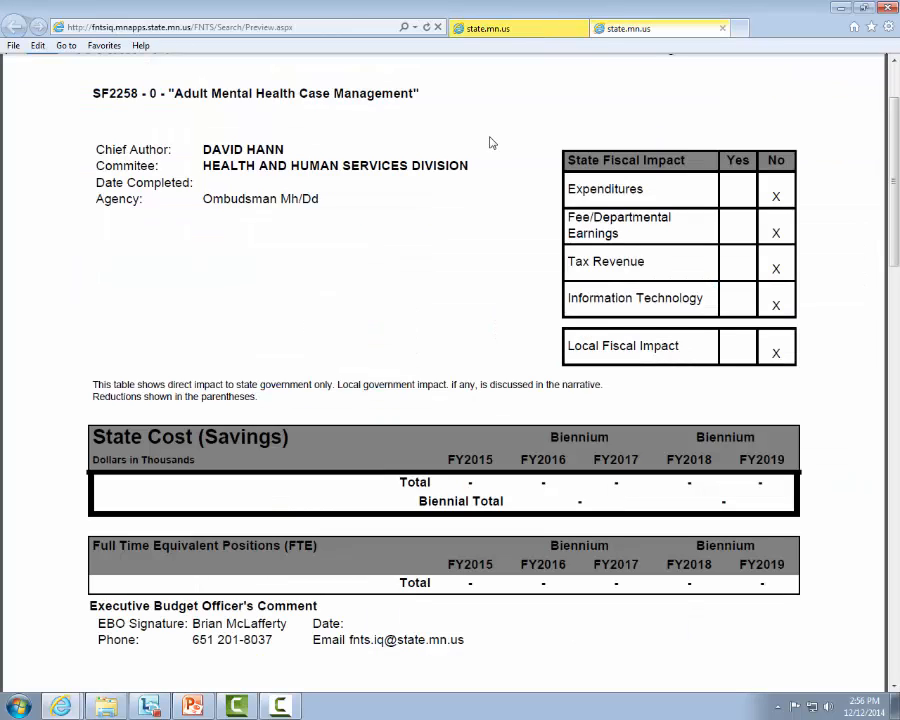
{"action": "key", "text": "ctrl+Tab"}
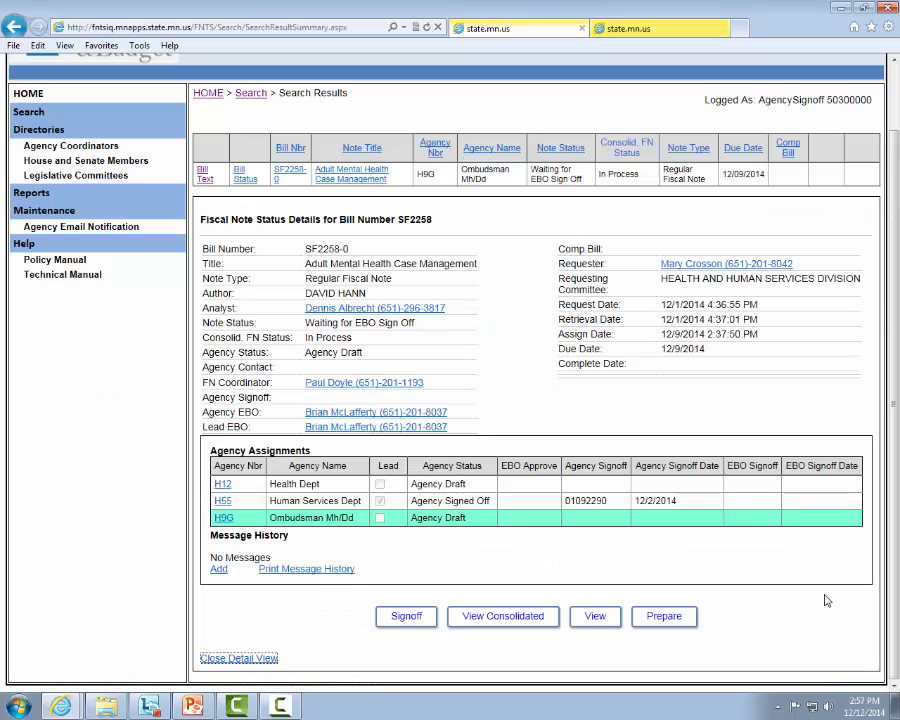
Open the H9G fiscal note for preparation and fill in the agency contact's name and phone number
{"action": "left_click", "coordinate": [664, 616]}
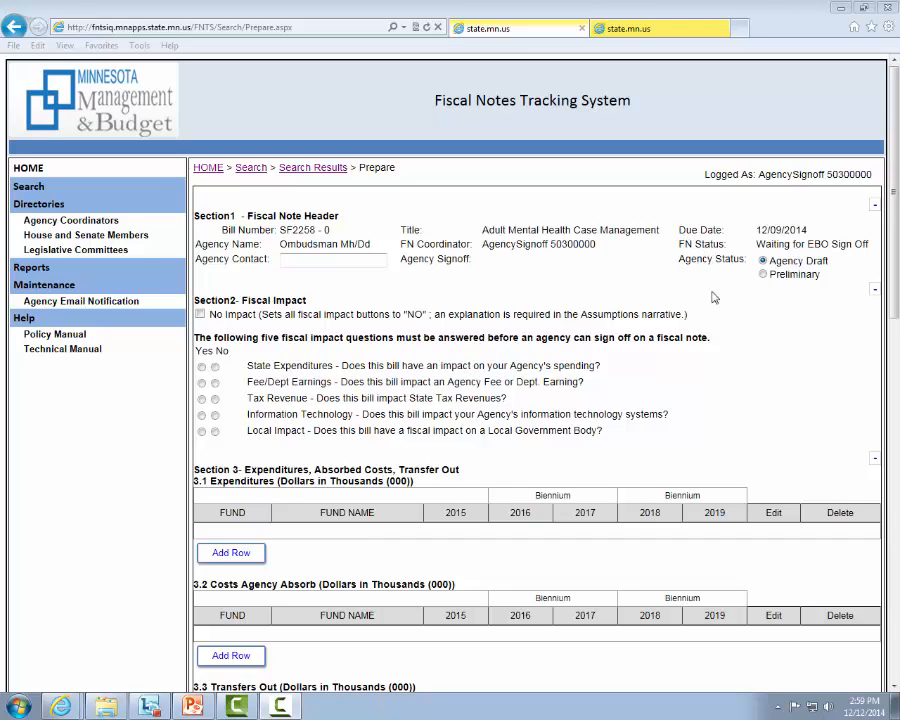
{"action": "left_click", "coordinate": [300, 259]}
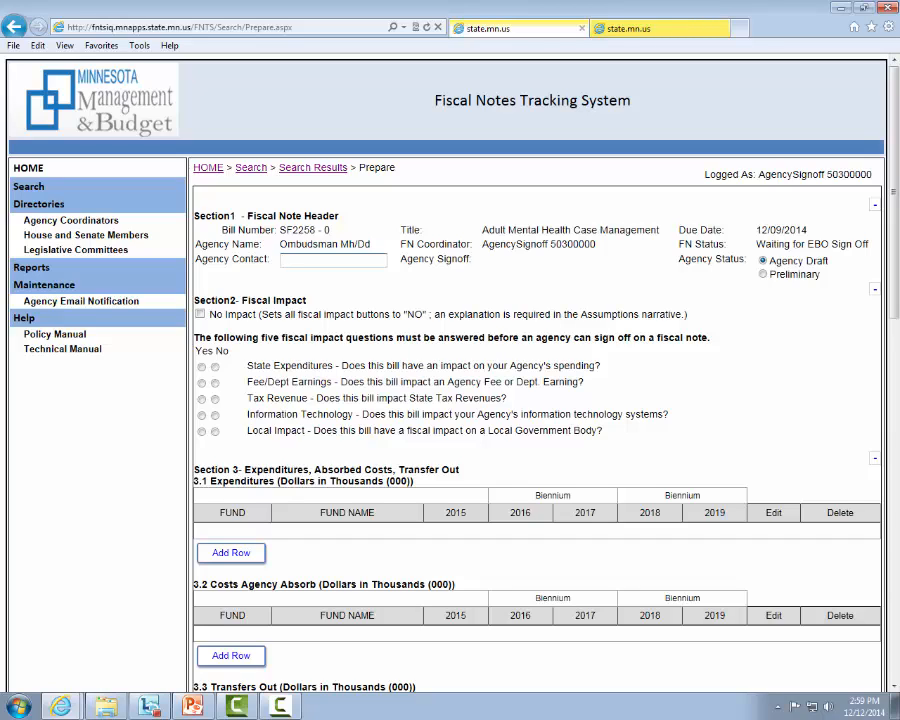
{"action": "key", "text": "ctrl+v"}
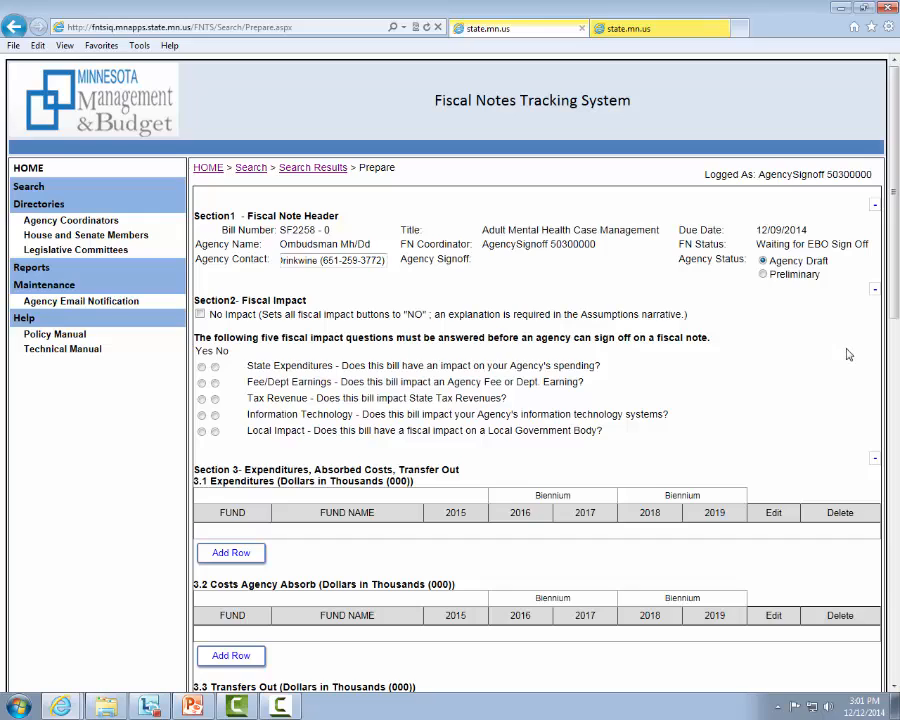
Set the Agency Status to Preliminary and mark the fiscal impact as No Impact
{"action": "left_click", "coordinate": [808, 278]}
{"action": "scroll", "coordinate": [897, 222], "scroll_direction": "down", "scroll_amount": 3}
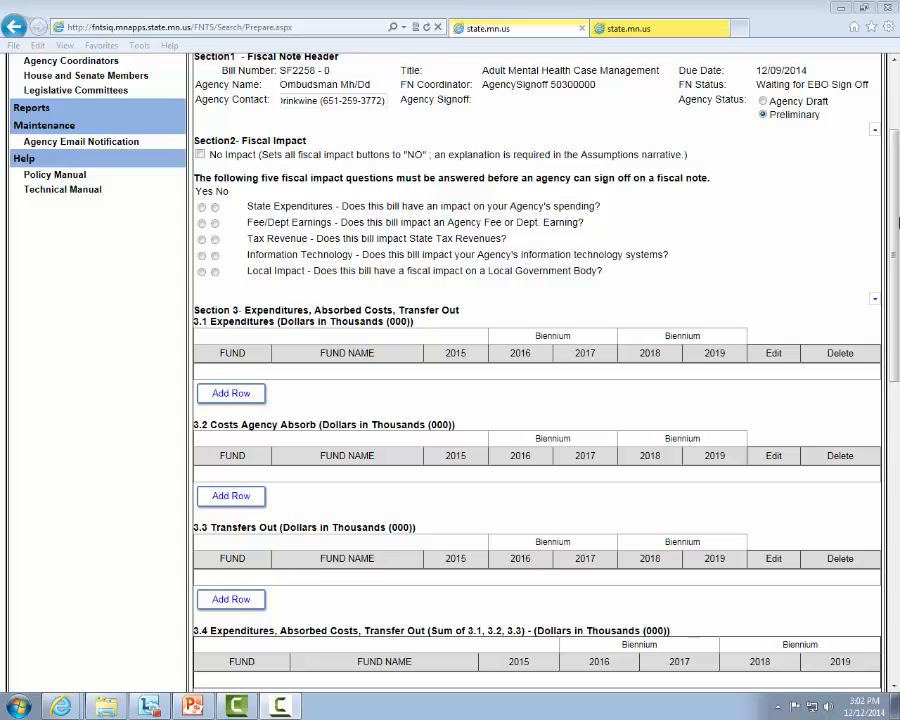
{"action": "left_click", "coordinate": [200, 156]}
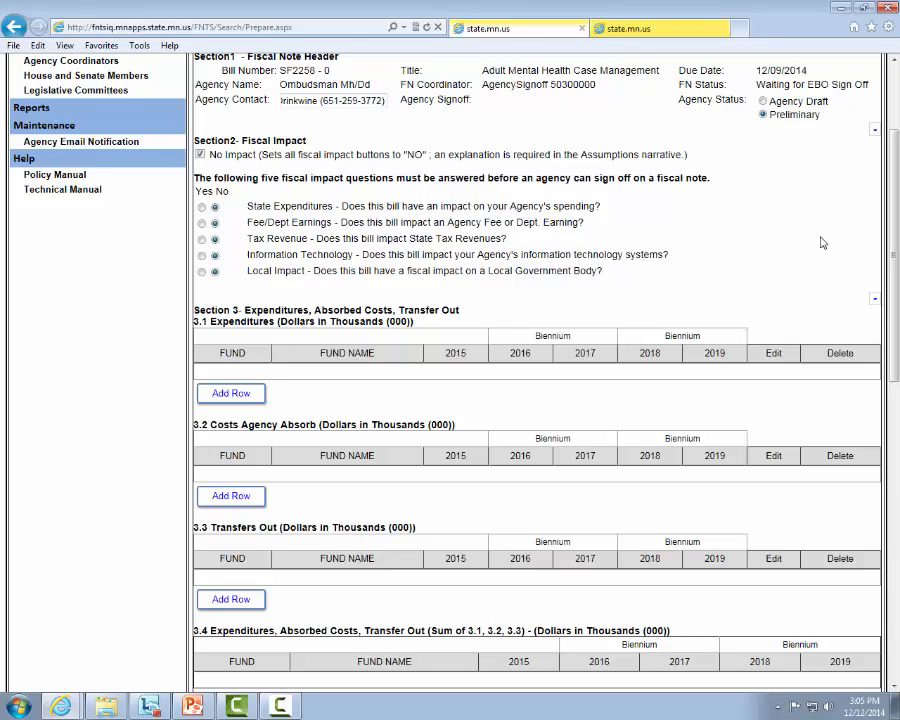
{"action": "scroll", "coordinate": [822, 243], "scroll_direction": "up", "scroll_amount": 1}
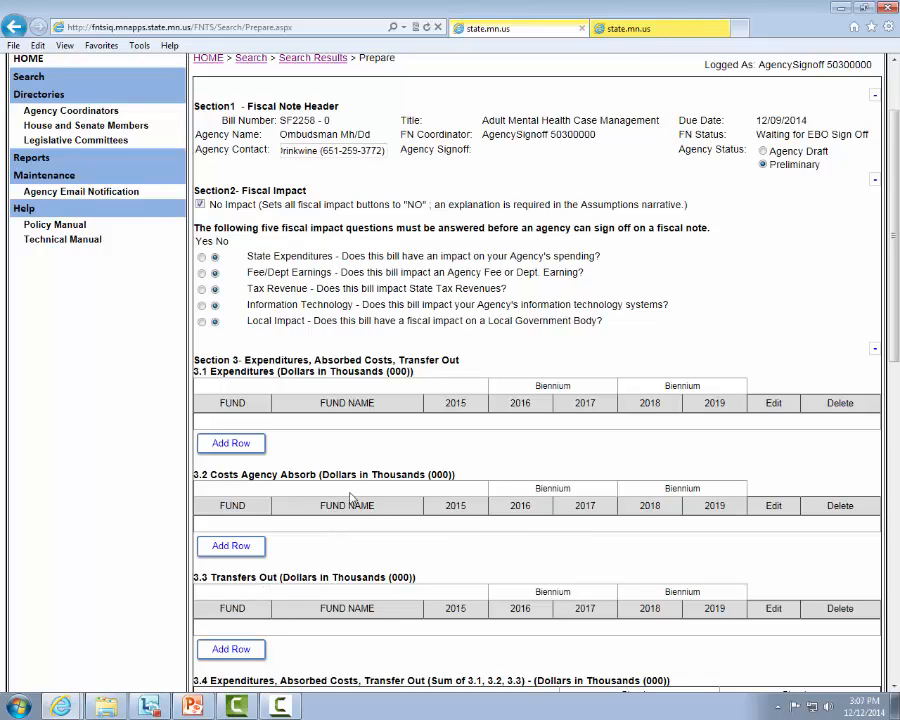
Add and save a 3.1 Expenditures row for fund 2001 with 0 for 2015 and 500 for each year from 2016 to 2019
{"action": "left_click", "coordinate": [235, 455]}
{"action": "left_click", "coordinate": [249, 451]}
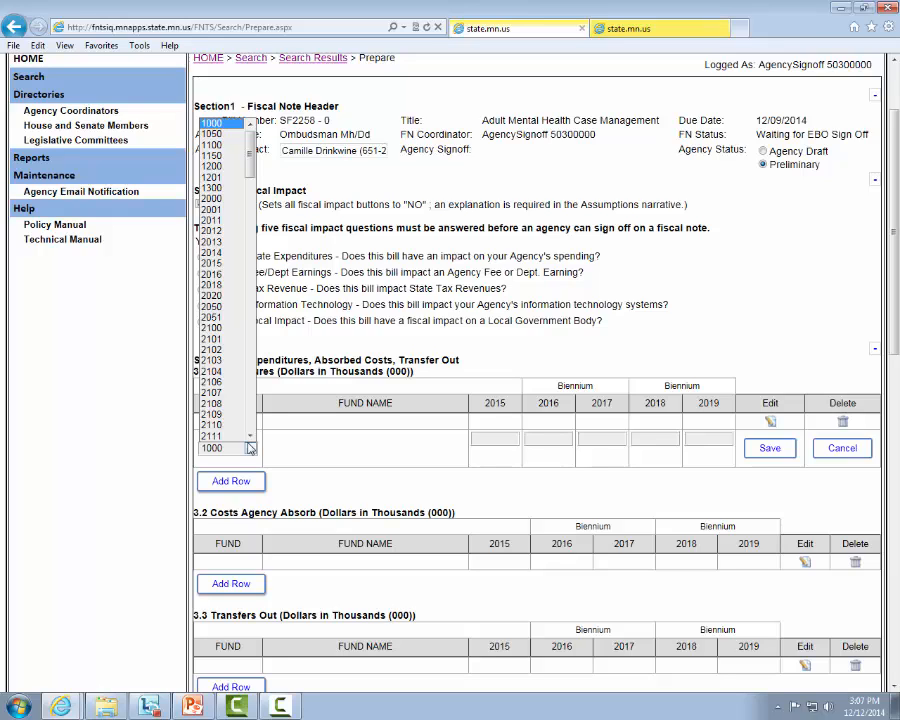
{"action": "left_click", "coordinate": [223, 210]}
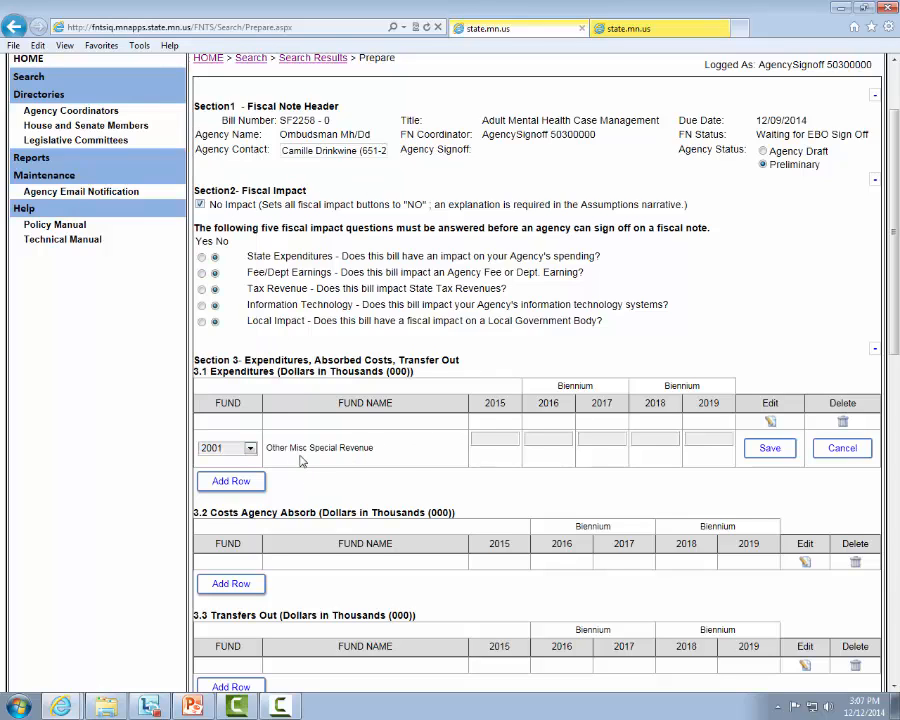
{"action": "left_click", "coordinate": [505, 440]}
{"action": "type", "text": "0"}
{"action": "left_click_drag", "start_coordinate": [505, 443], "coordinate": [472, 437]}
{"action": "type", "text": "0"}
{"action": "type", "text": "500"}
{"action": "left_click", "coordinate": [782, 452]}
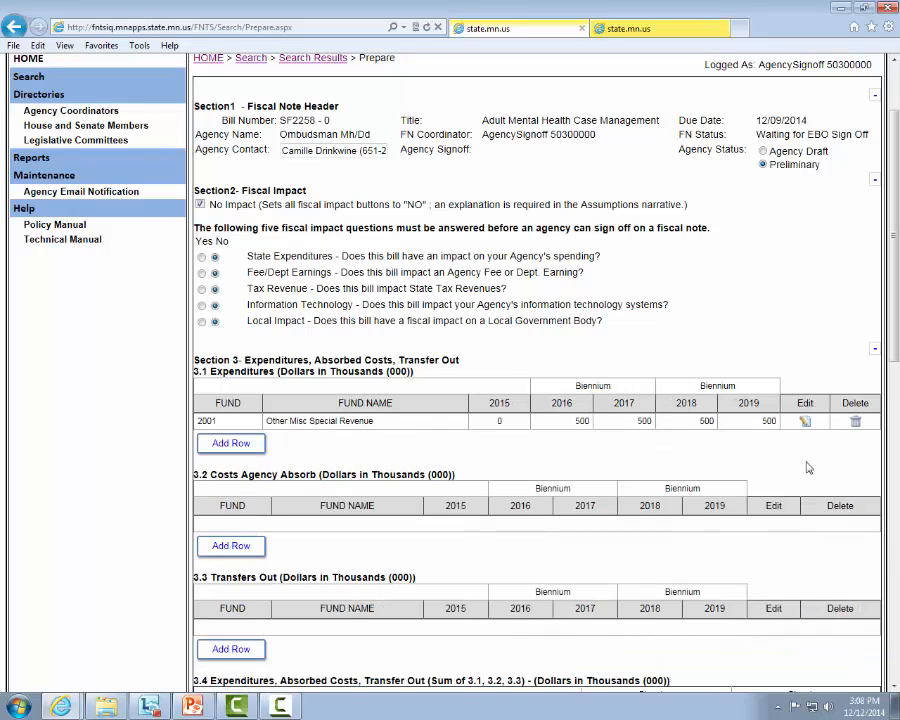
Try adding a 3.2 Costs Agency Absorb row for fund 2001
{"action": "scroll", "coordinate": [548, 277], "scroll_direction": "down", "scroll_amount": 3}
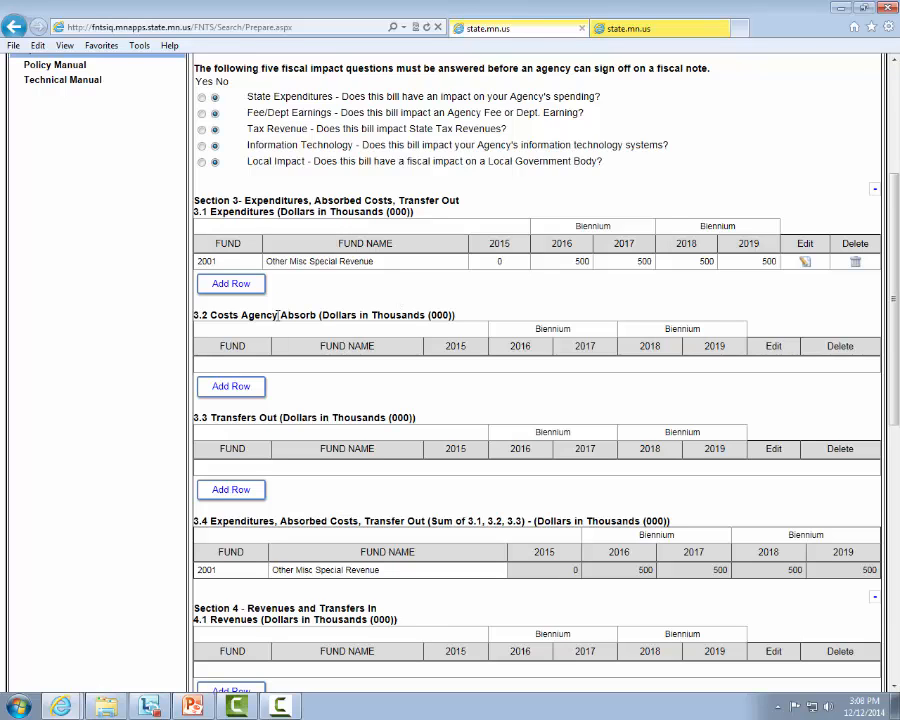
{"action": "left_click", "coordinate": [255, 385]}
{"action": "left_click", "coordinate": [250, 392]}
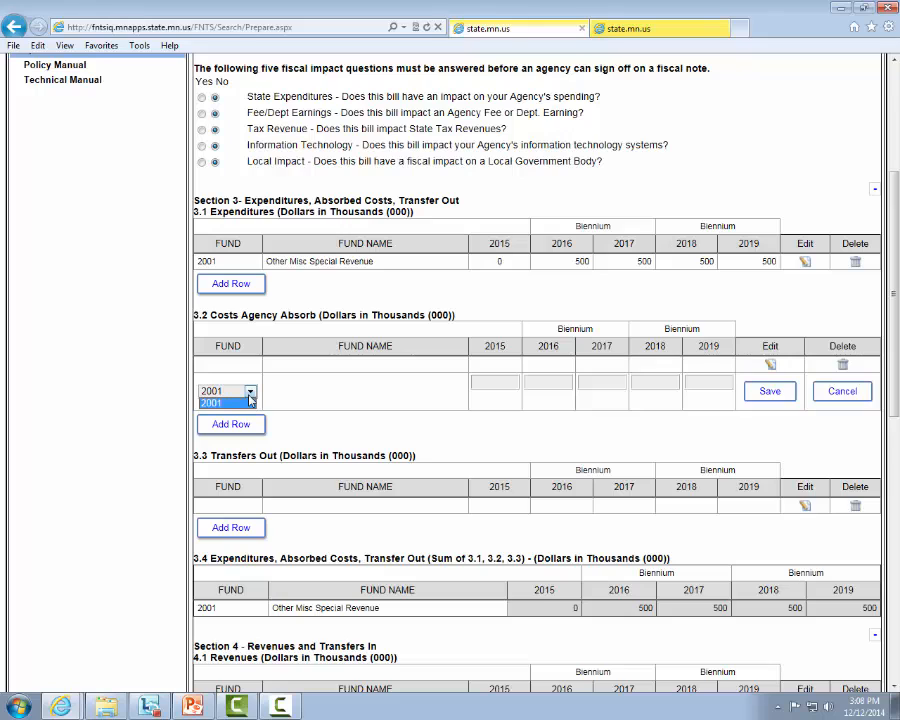
{"action": "left_click", "coordinate": [250, 400]}
Try to save a Section 6 Full-Time Equivalent Positions row for fund 2001 without values, and cancel the row
{"action": "scroll", "coordinate": [263, 450], "scroll_direction": "down", "scroll_amount": 5}
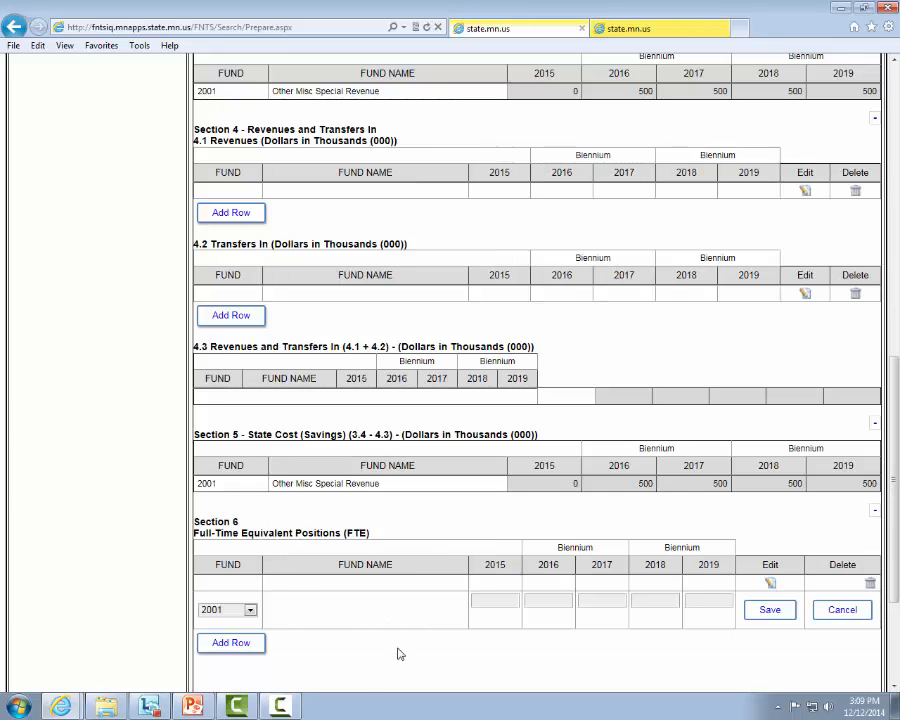
{"action": "scroll", "coordinate": [395, 647], "scroll_direction": "up", "scroll_amount": 15}
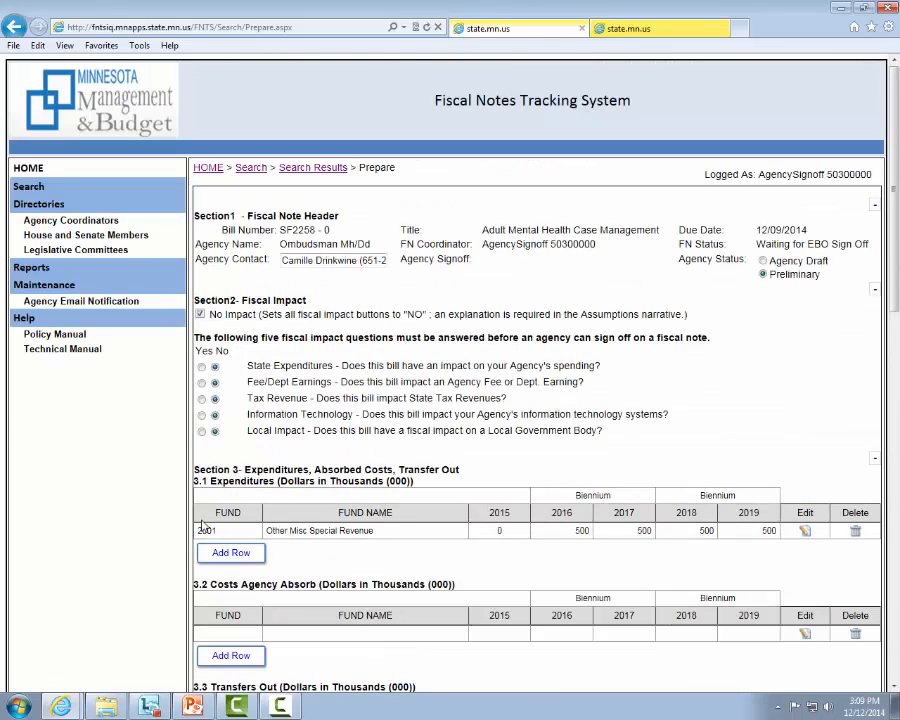
{"action": "scroll", "coordinate": [377, 578], "scroll_direction": "down", "scroll_amount": 10}
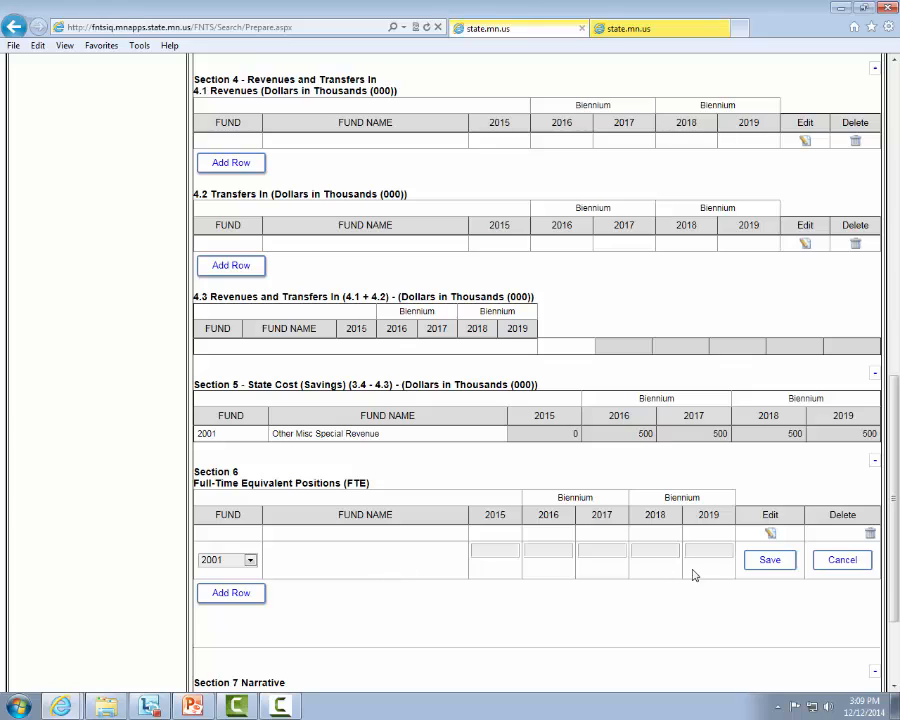
{"action": "left_click", "coordinate": [779, 566]}
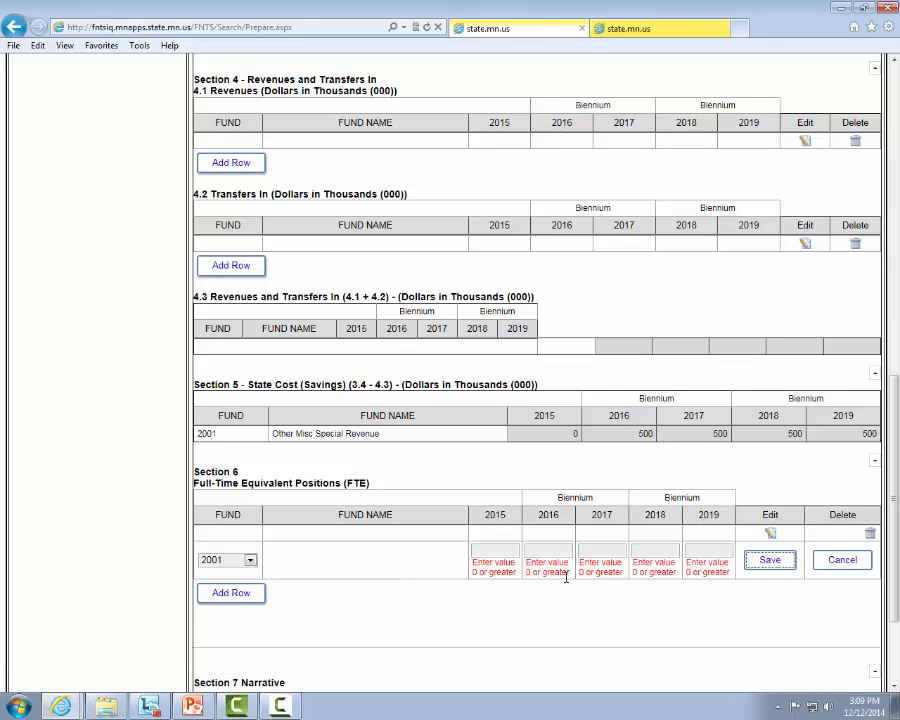
{"action": "left_click", "coordinate": [517, 545]}
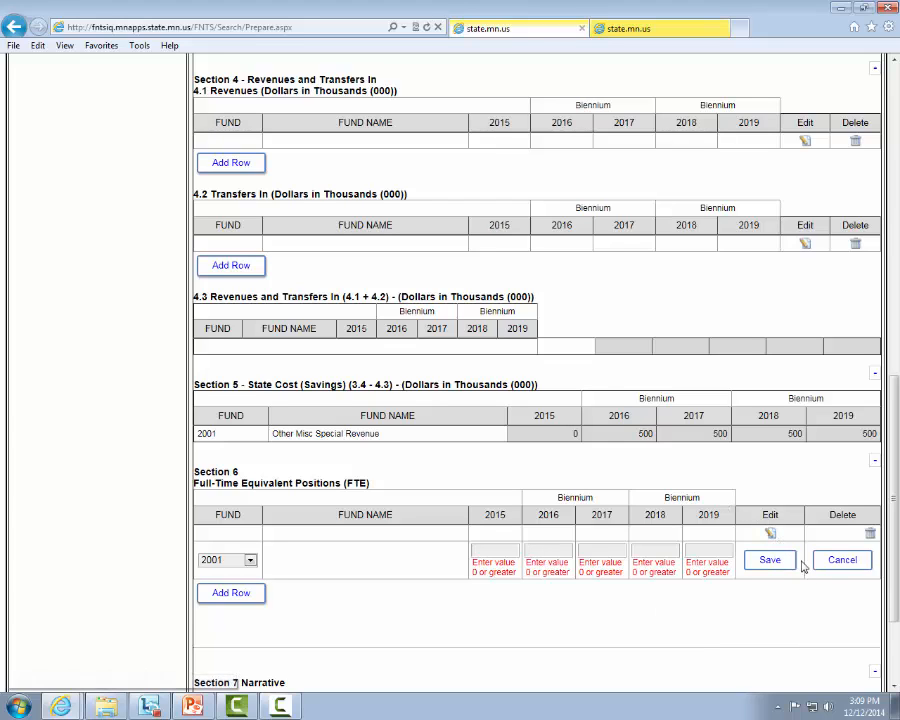
{"action": "left_click", "coordinate": [832, 567]}
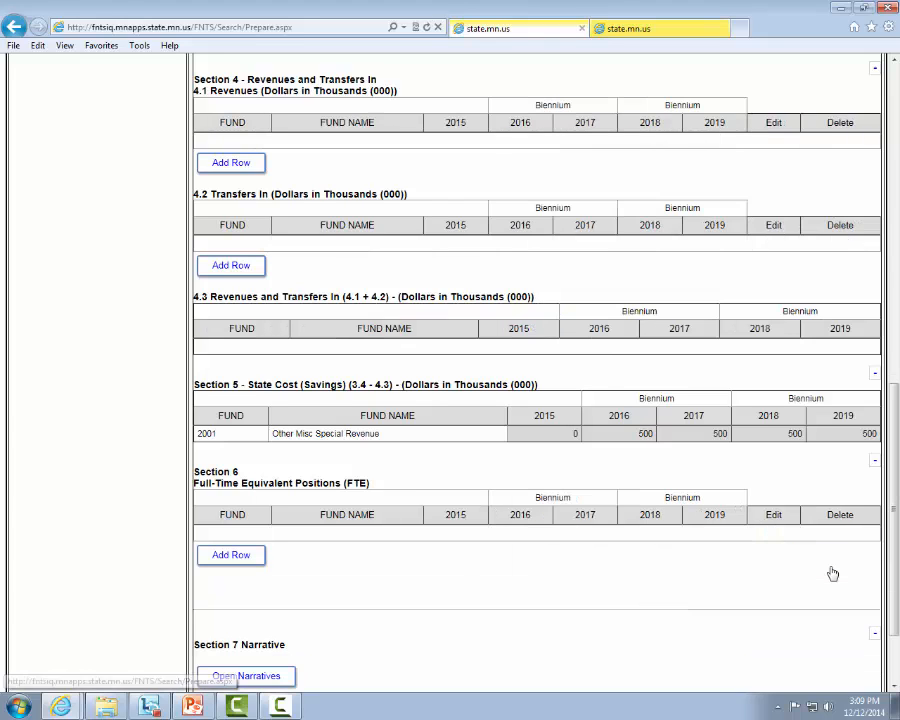
Set the 2019 amount of the fund 2001 row in 3.1 Expenditures to 400 and save the row
{"action": "scroll", "coordinate": [795, 597], "scroll_direction": "up", "scroll_amount": 6}
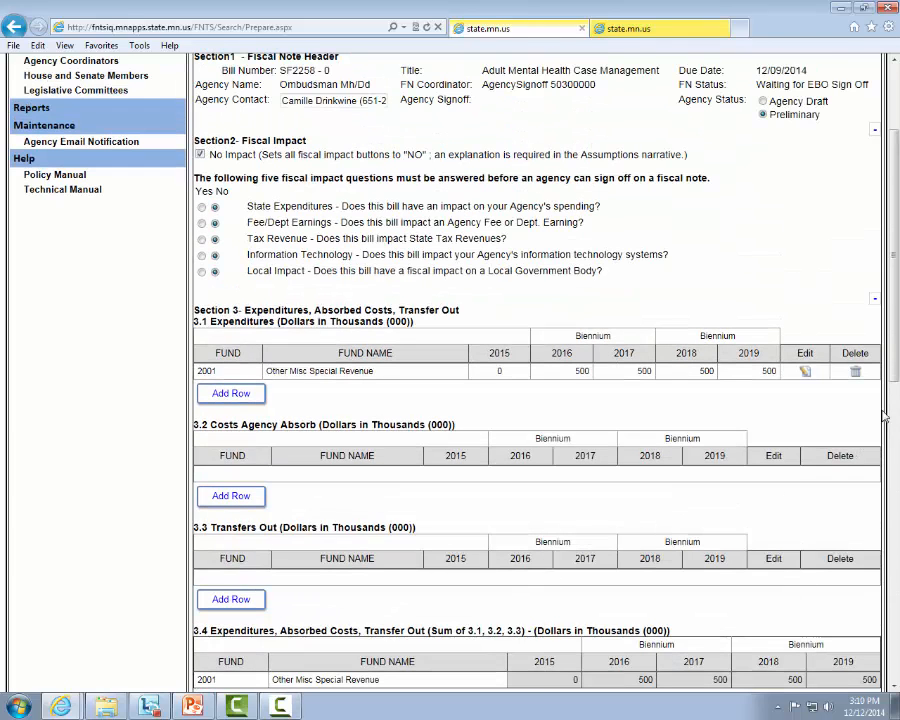
{"action": "left_click", "coordinate": [806, 372]}
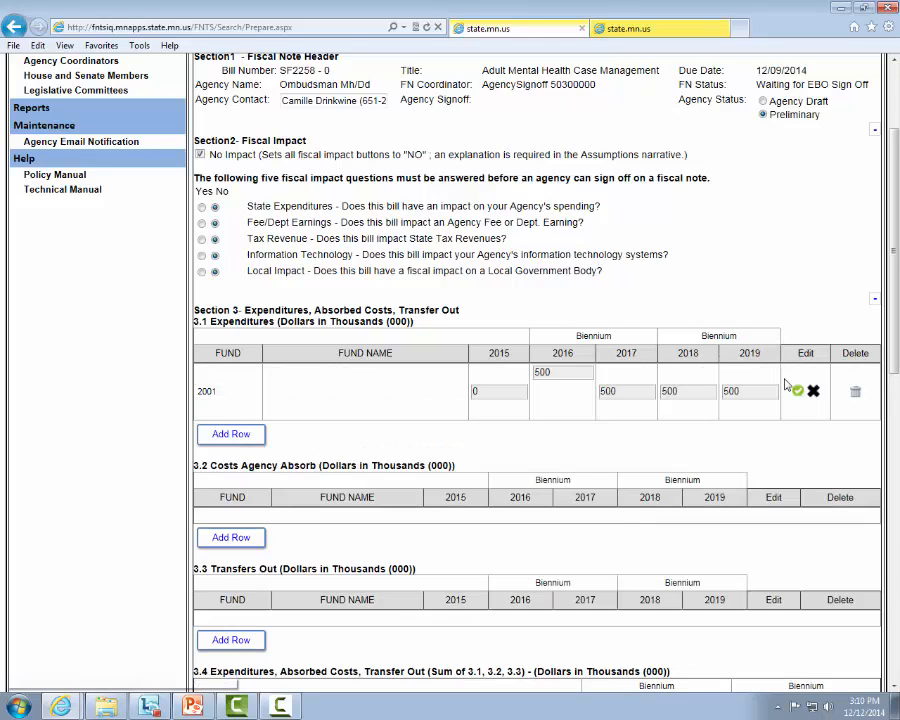
{"action": "double_click", "coordinate": [752, 390]}
{"action": "type", "text": "400"}
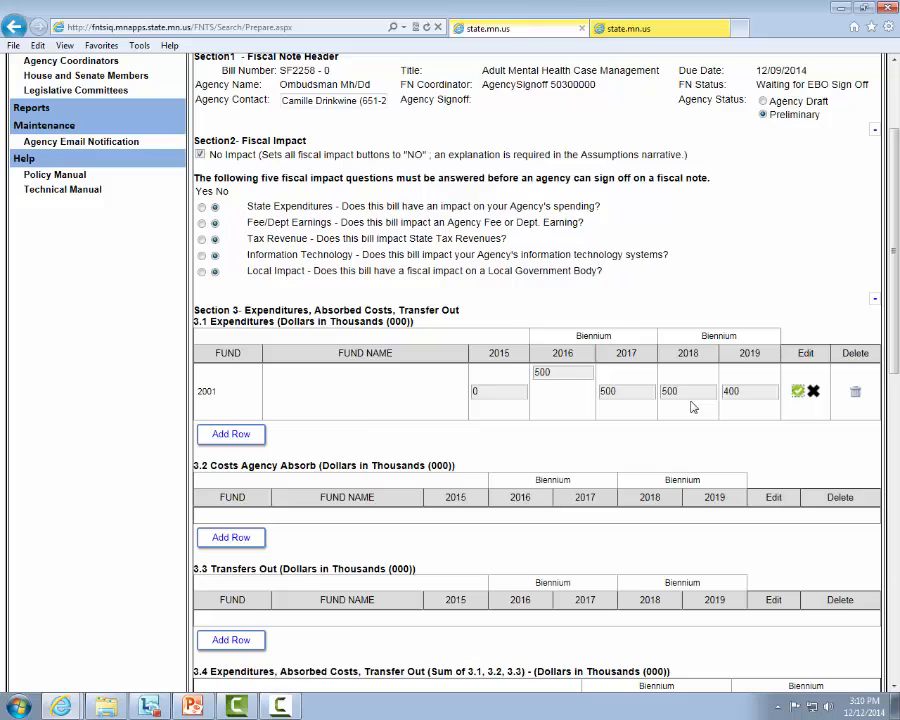
{"action": "key", "text": "Return"}
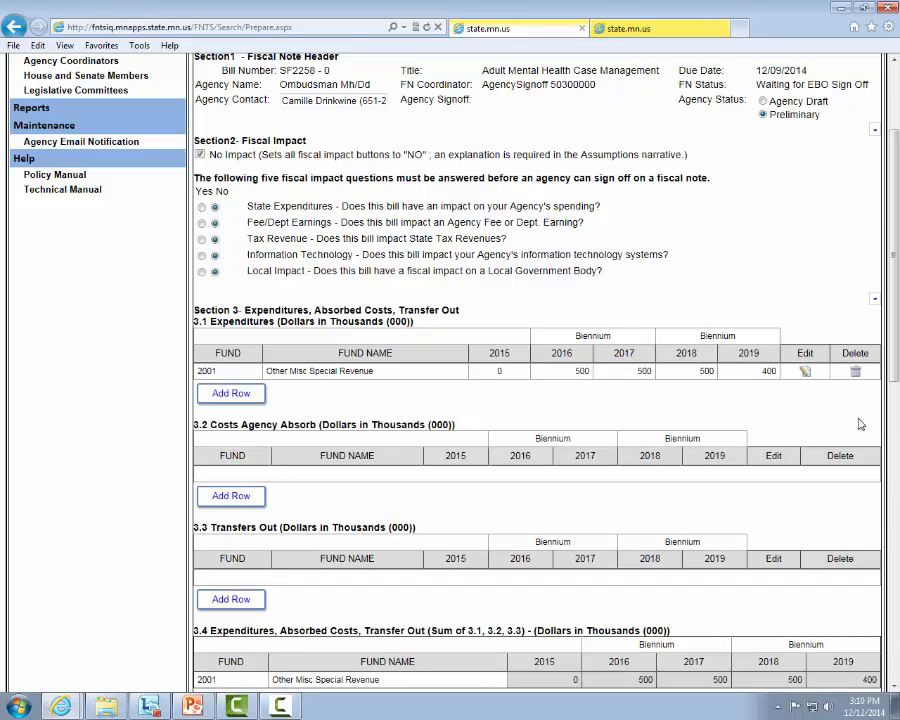
{"action": "left_click", "coordinate": [806, 372]}
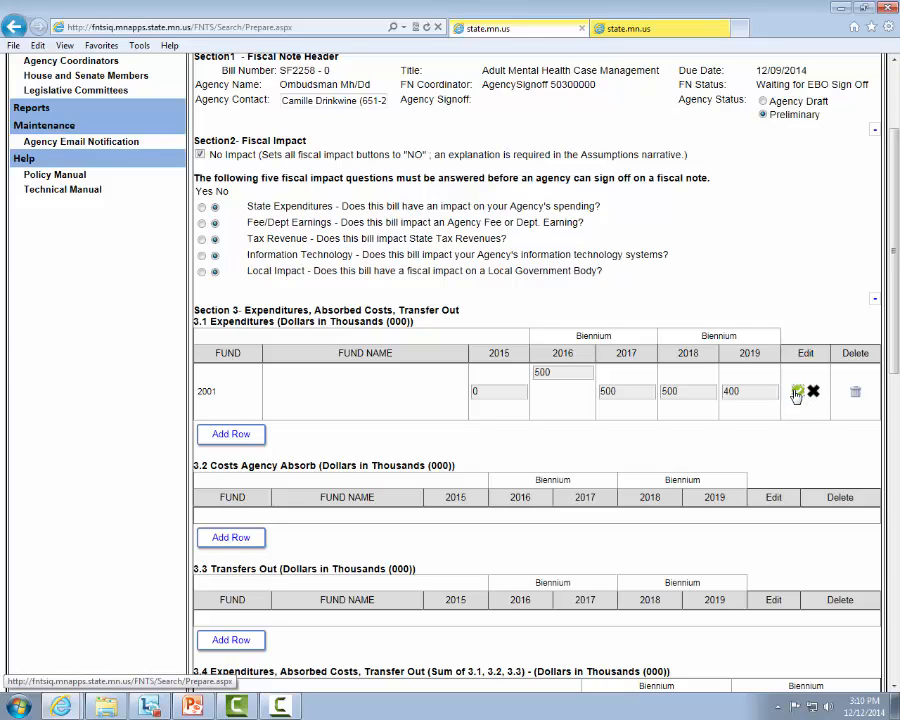
{"action": "left_click", "coordinate": [797, 392]}
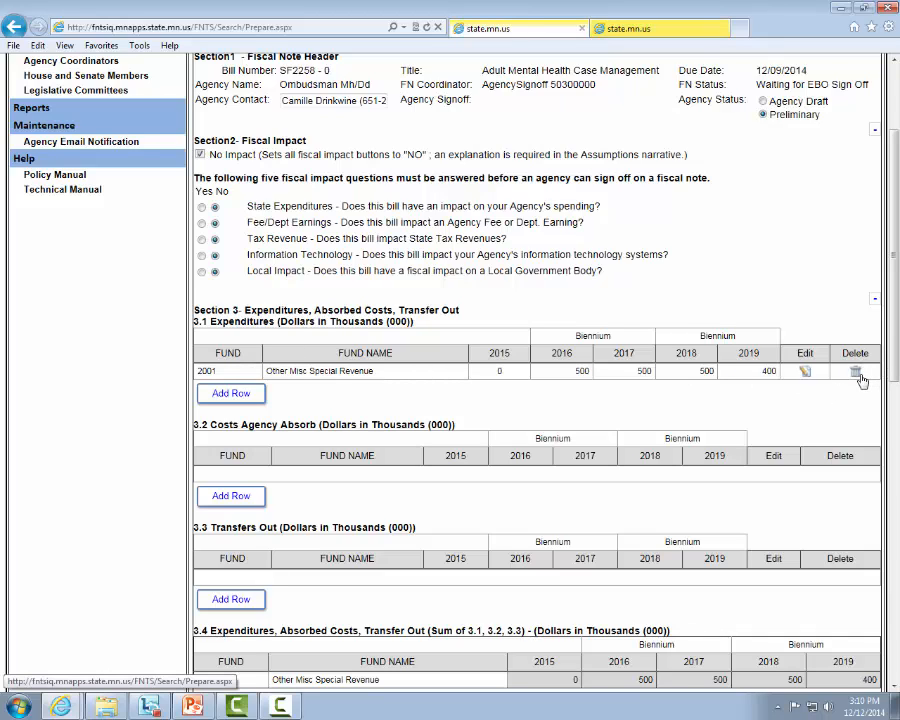
Open the Section 7 narratives and collapse Sections 1 through 6 of the fiscal note
{"action": "scroll", "coordinate": [847, 472], "scroll_direction": "down", "scroll_amount": 10}
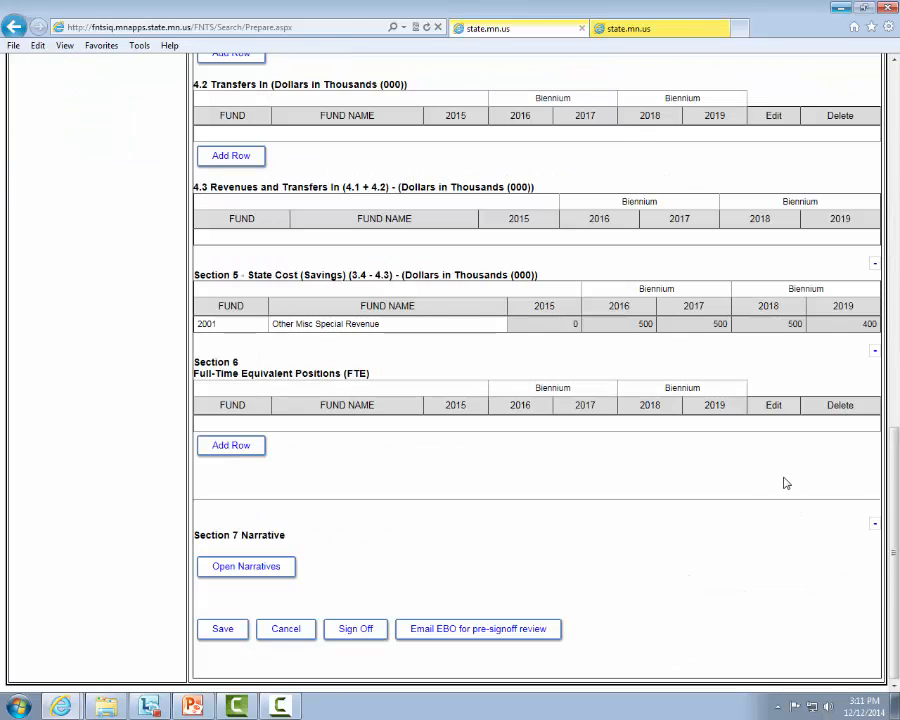
{"action": "left_click", "coordinate": [229, 578]}
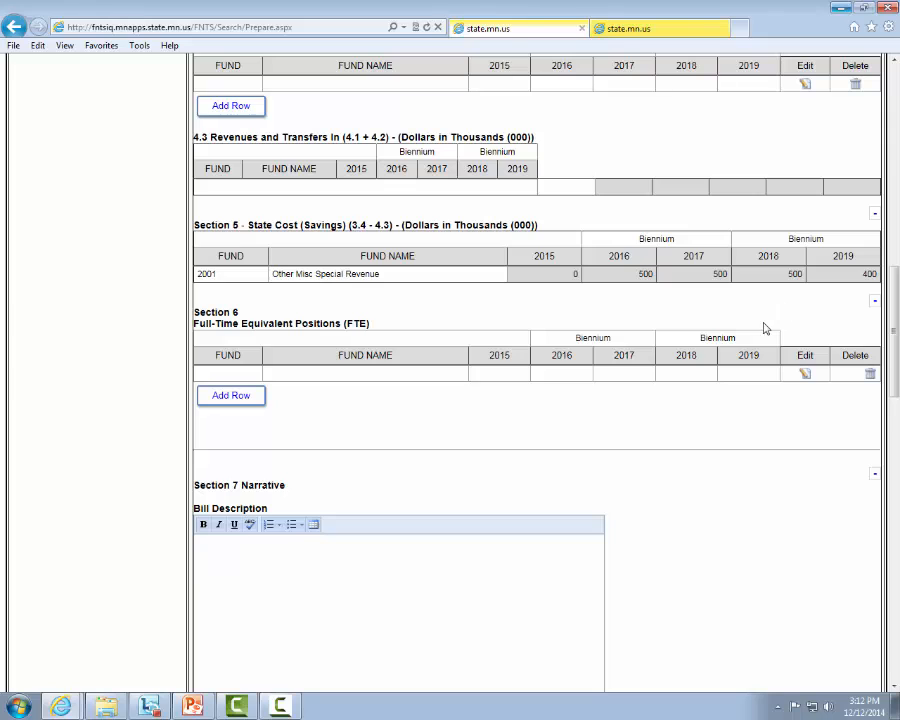
{"action": "left_click", "coordinate": [873, 303]}
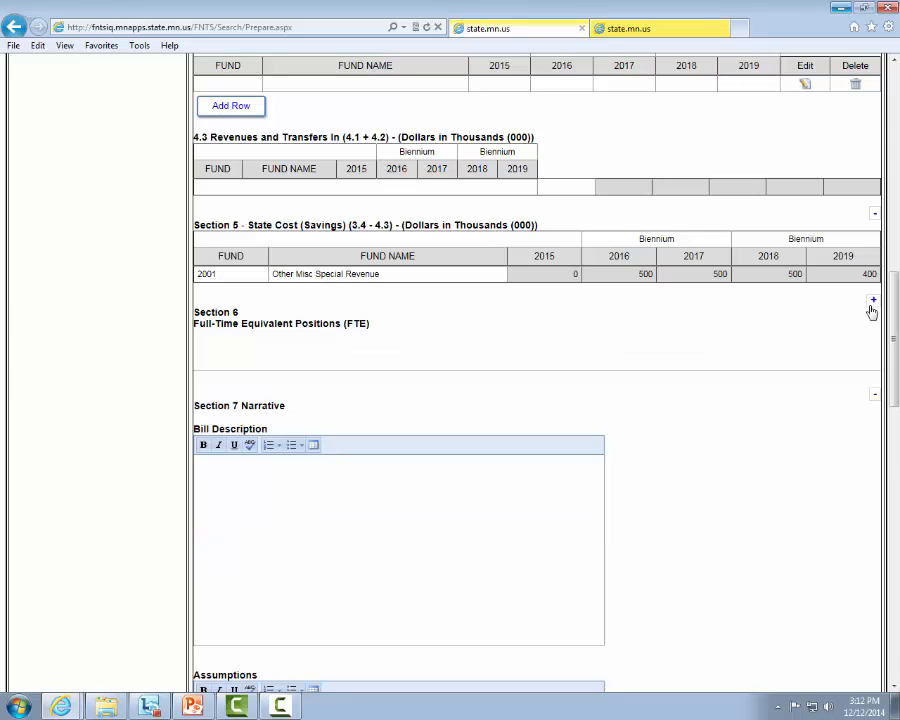
{"action": "left_click", "coordinate": [872, 215]}
{"action": "scroll", "coordinate": [860, 200], "scroll_direction": "up", "scroll_amount": 5}
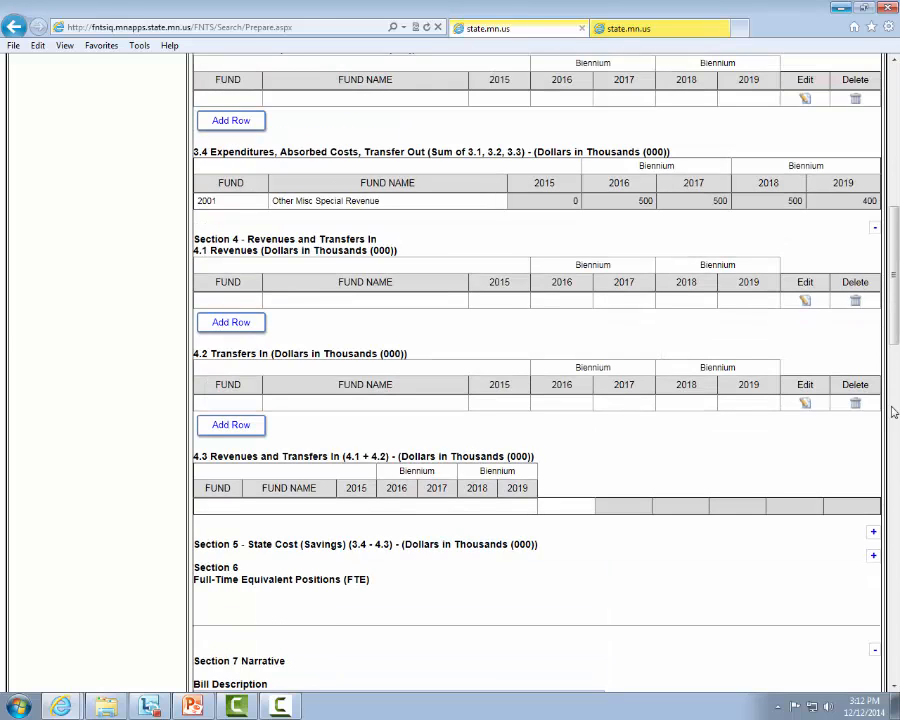
{"action": "left_click", "coordinate": [875, 227]}
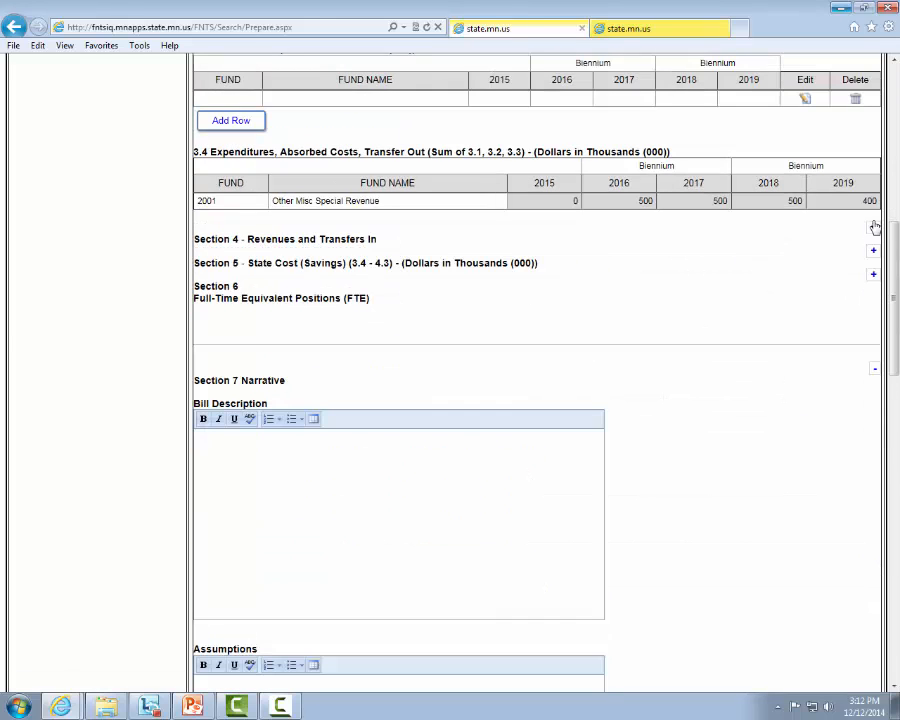
{"action": "scroll", "coordinate": [869, 113], "scroll_direction": "up", "scroll_amount": 5}
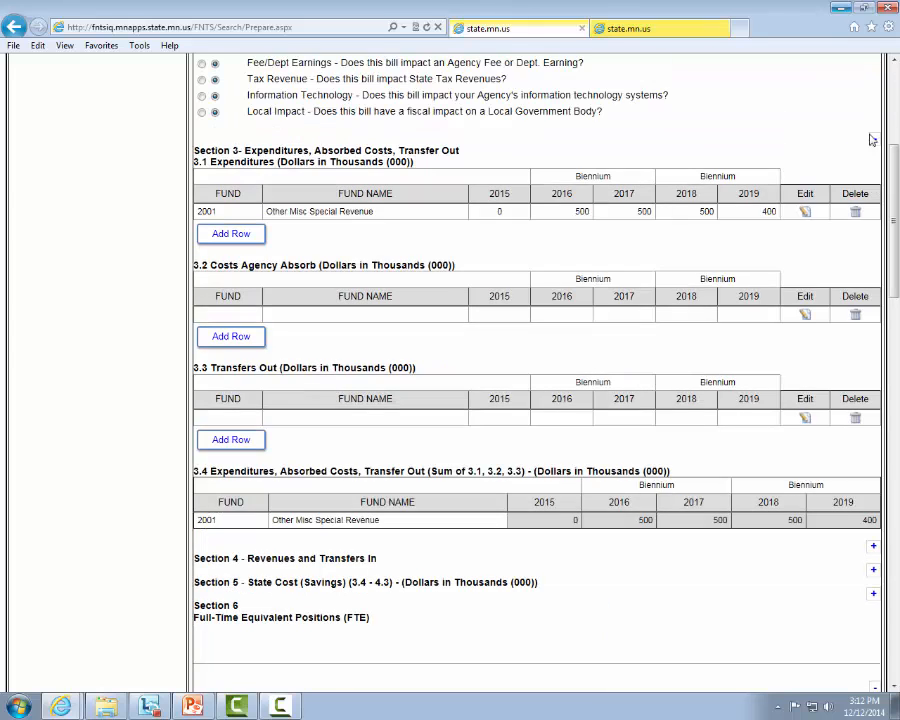
{"action": "left_click", "coordinate": [874, 142]}
{"action": "scroll", "coordinate": [850, 145], "scroll_direction": "up", "scroll_amount": 5}
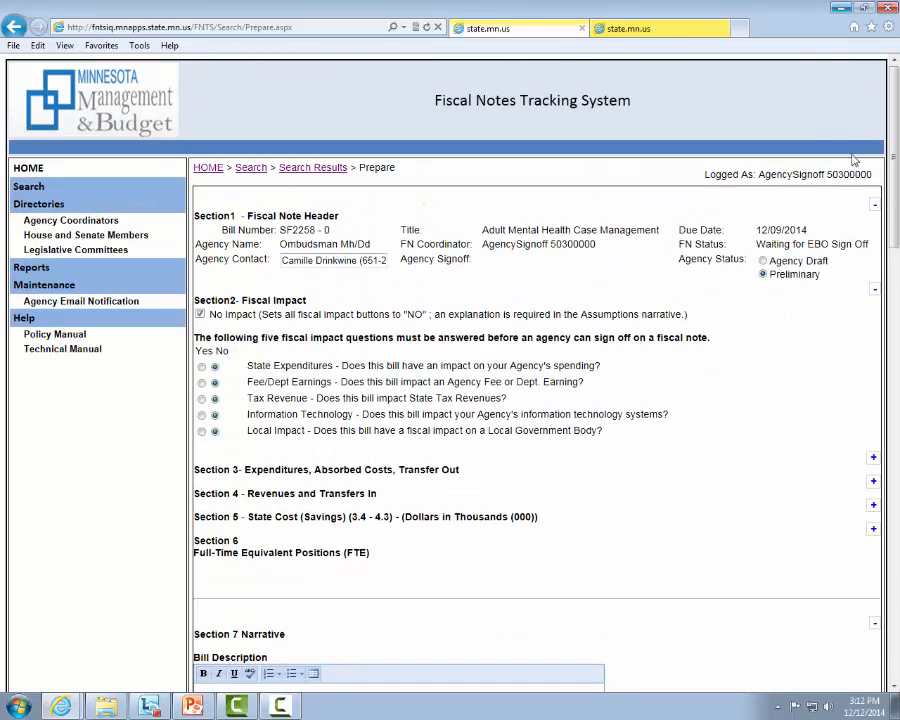
{"action": "left_click", "coordinate": [873, 291]}
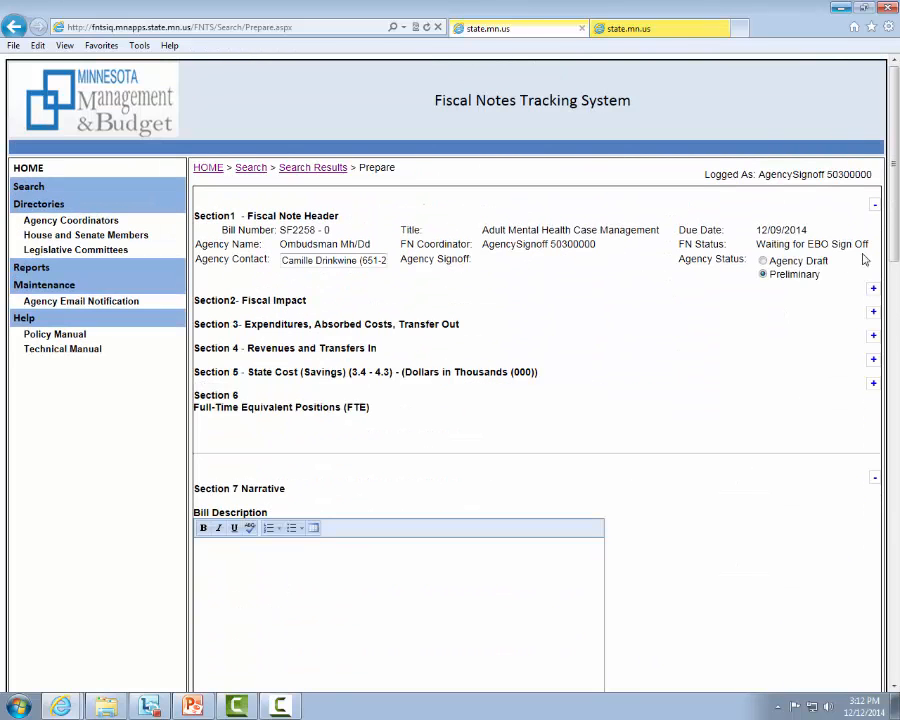
{"action": "left_click", "coordinate": [877, 205]}
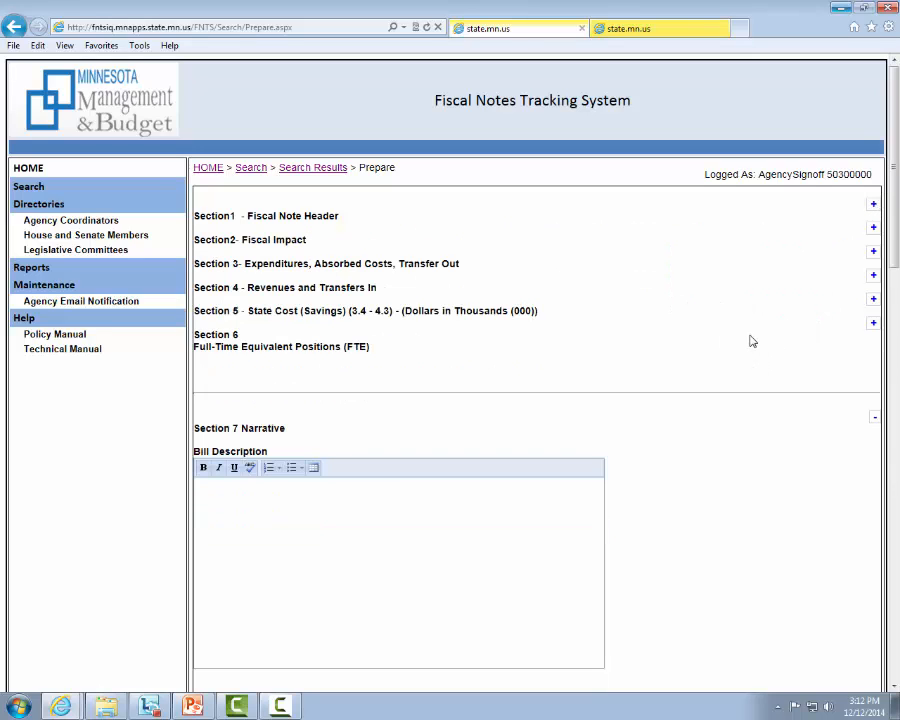
{"action": "scroll", "coordinate": [730, 265], "scroll_direction": "down", "scroll_amount": 3}
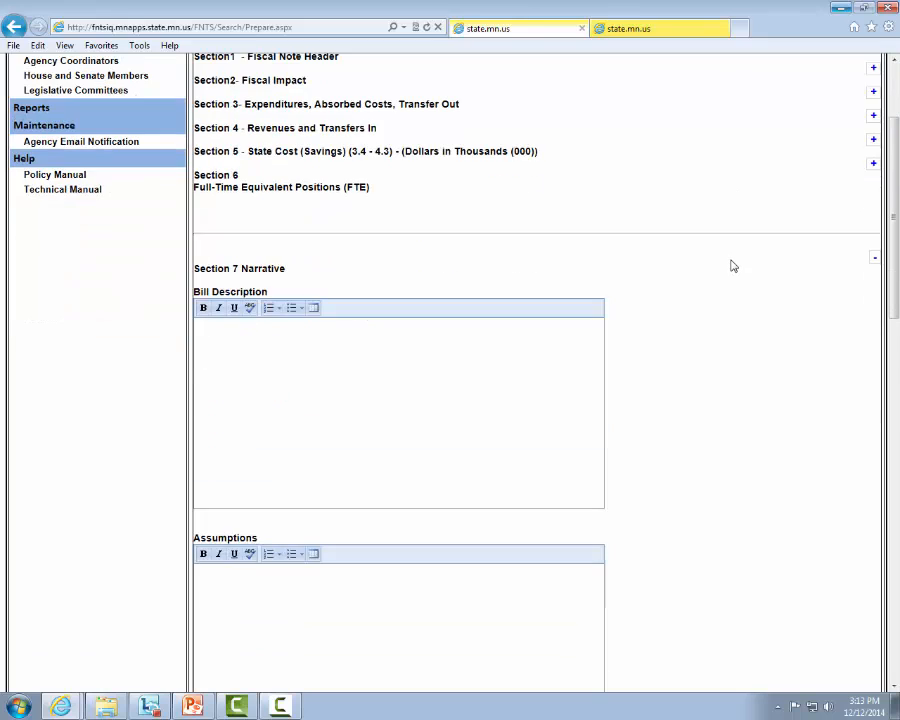
{"action": "scroll", "coordinate": [679, 260], "scroll_direction": "down", "scroll_amount": 3}
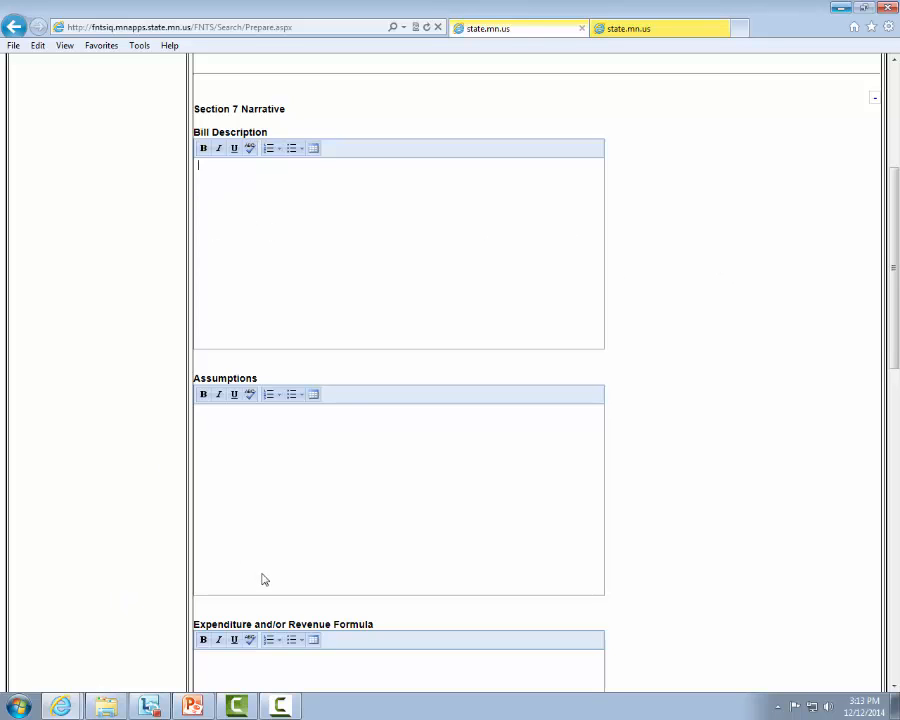
Switch to the PowerPoint training presentation and copy the notes text "Briefly discuss the process steps" from slide 5
{"action": "left_click", "coordinate": [193, 706]}
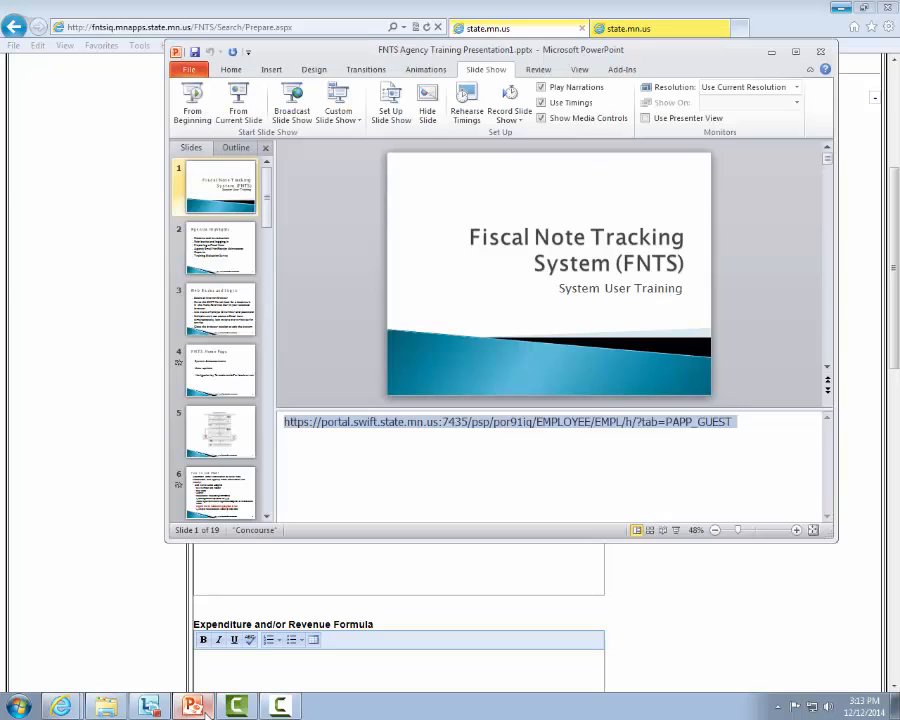
{"action": "left_click", "coordinate": [222, 432]}
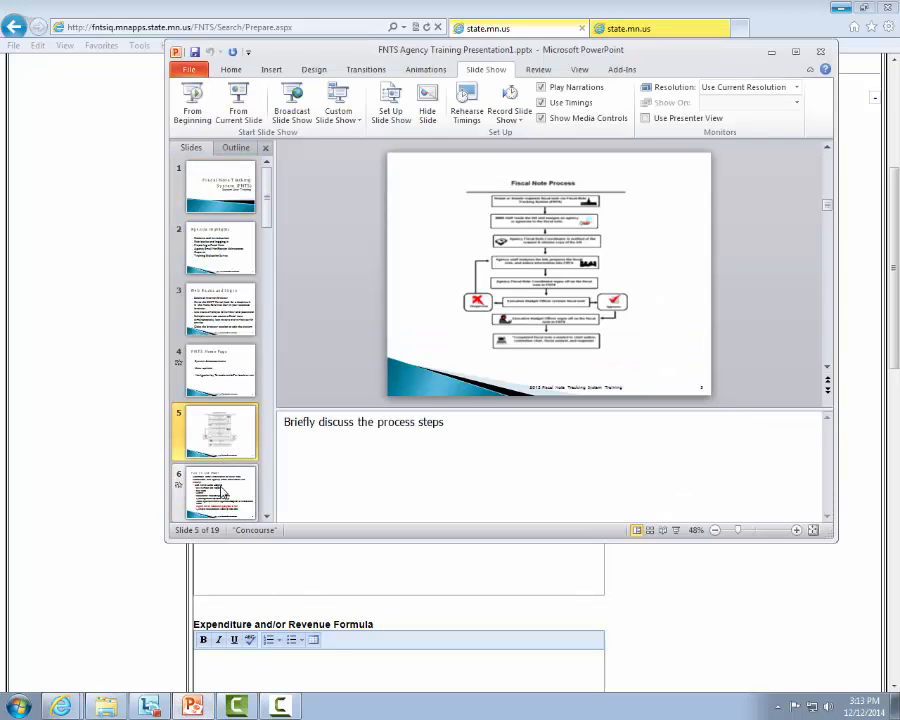
{"action": "left_click_drag", "start_coordinate": [452, 421], "coordinate": [285, 432]}
{"action": "key", "text": "ctrl+c"}
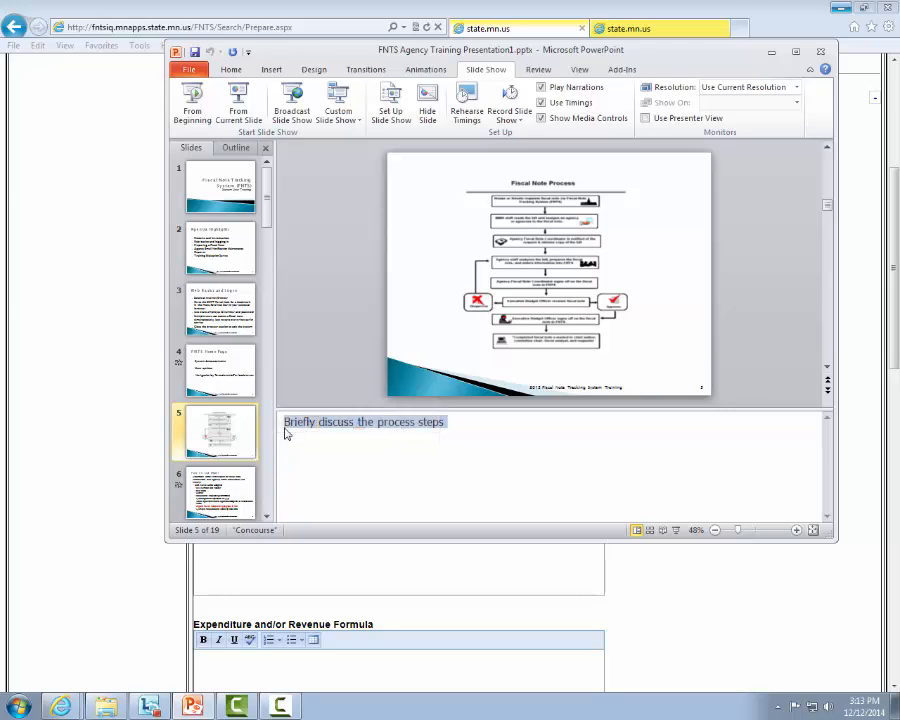
Return to the fiscal note in the browser and paste the copied text into Bill Description, cleaning the Word code
{"action": "left_click", "coordinate": [715, 569]}
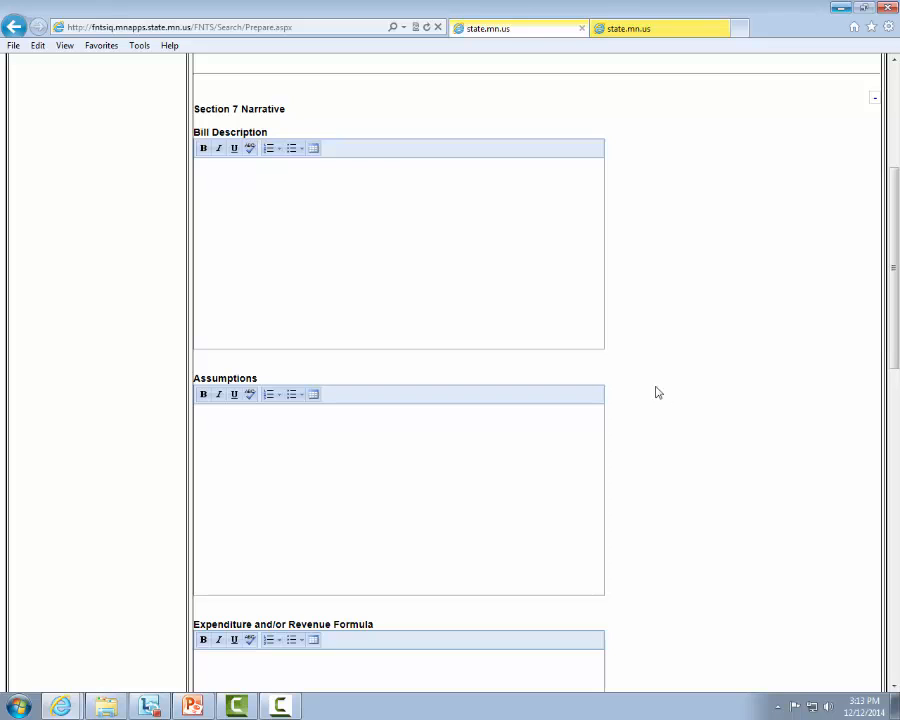
{"action": "left_click", "coordinate": [226, 180]}
{"action": "right_click", "coordinate": [222, 179]}
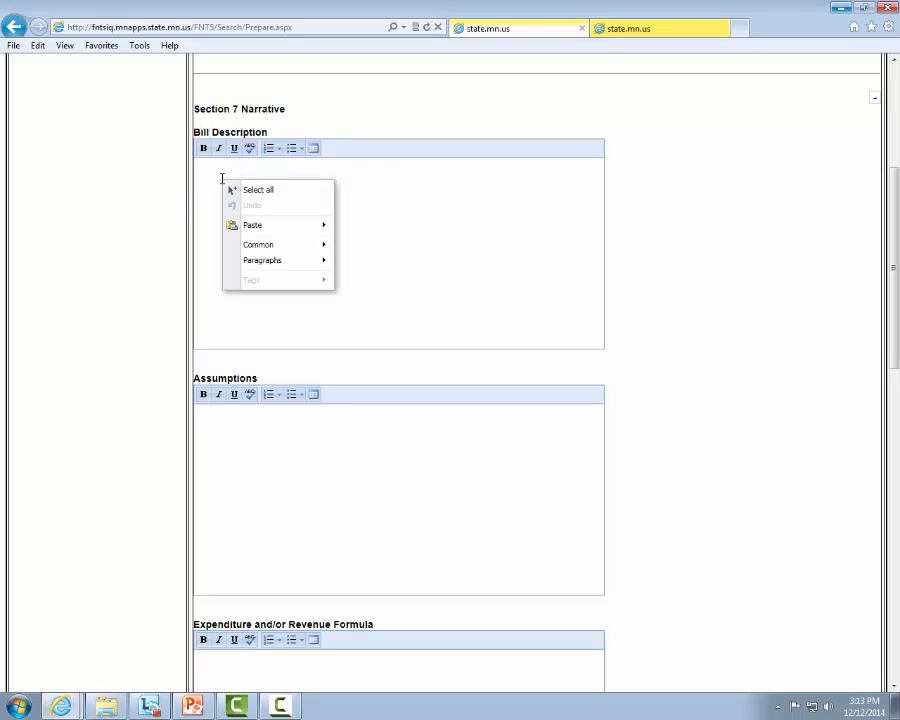
{"action": "left_click", "coordinate": [318, 227]}
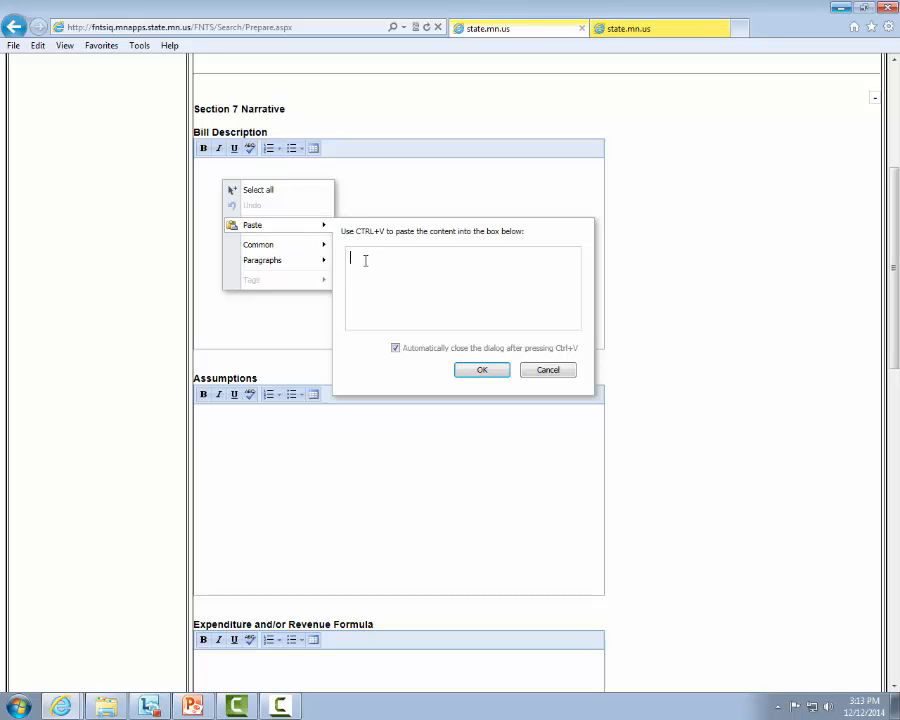
{"action": "key", "text": "ctrl+v"}
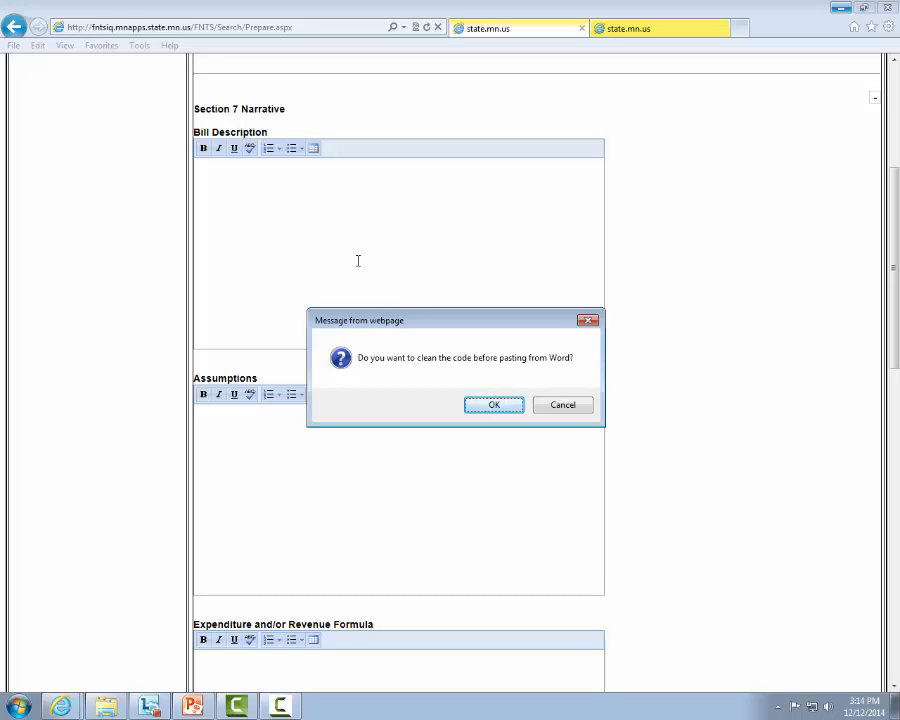
{"action": "left_click", "coordinate": [482, 405]}
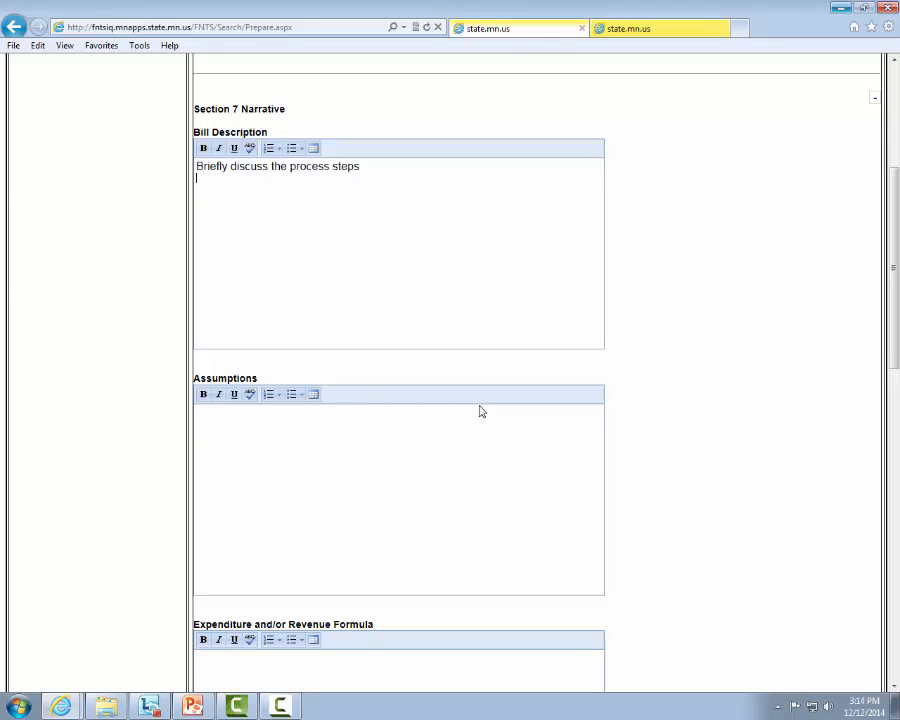
Insert a 3 x 3 table below the text in Bill Description and place the cursor beneath it
{"action": "left_click", "coordinate": [314, 149]}
{"action": "left_click", "coordinate": [345, 195]}
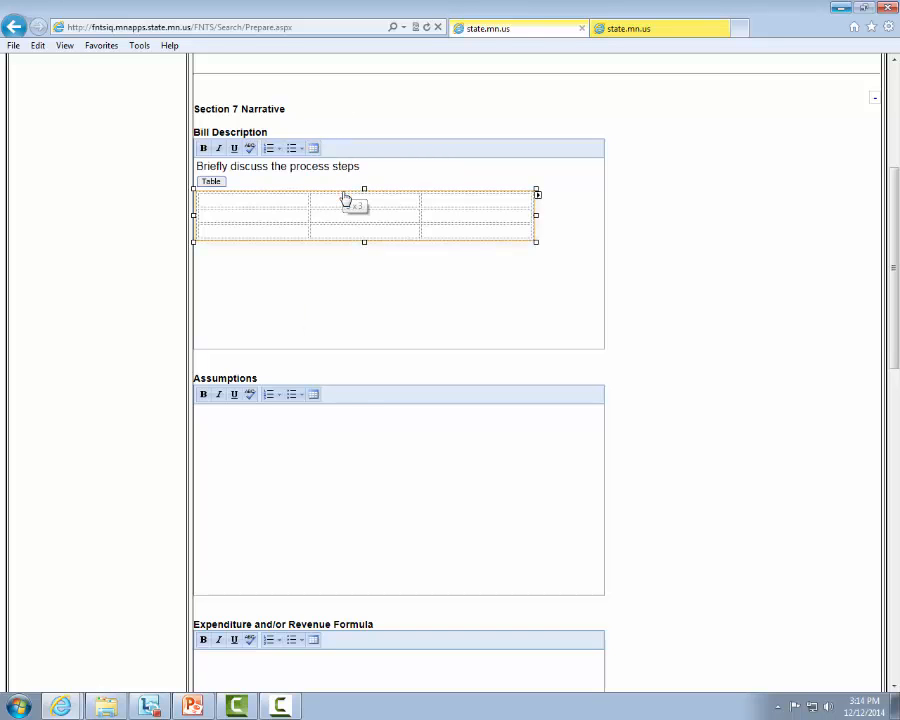
{"action": "left_click", "coordinate": [338, 268]}
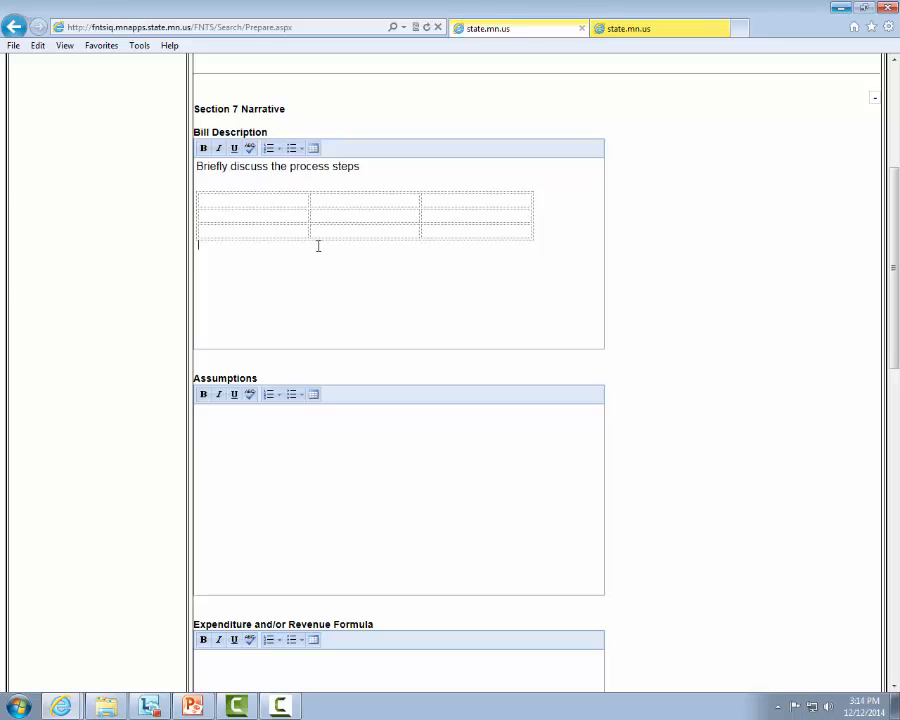
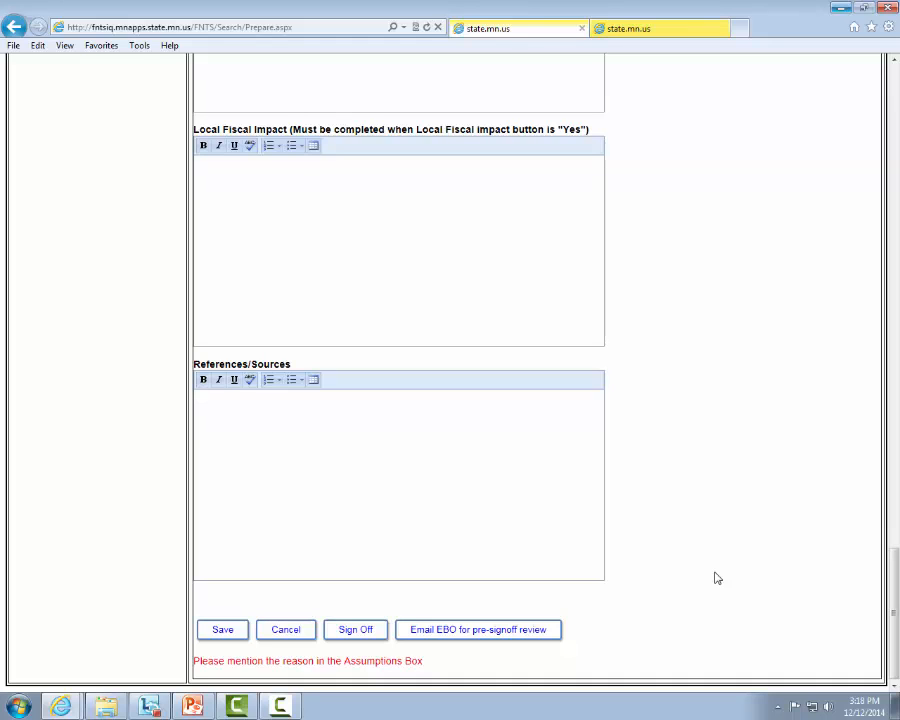
Give the required reason in the Section 7 Assumptions narrative and sign off the fiscal note
{"action": "scroll", "coordinate": [714, 575], "scroll_direction": "up", "scroll_amount": 3}
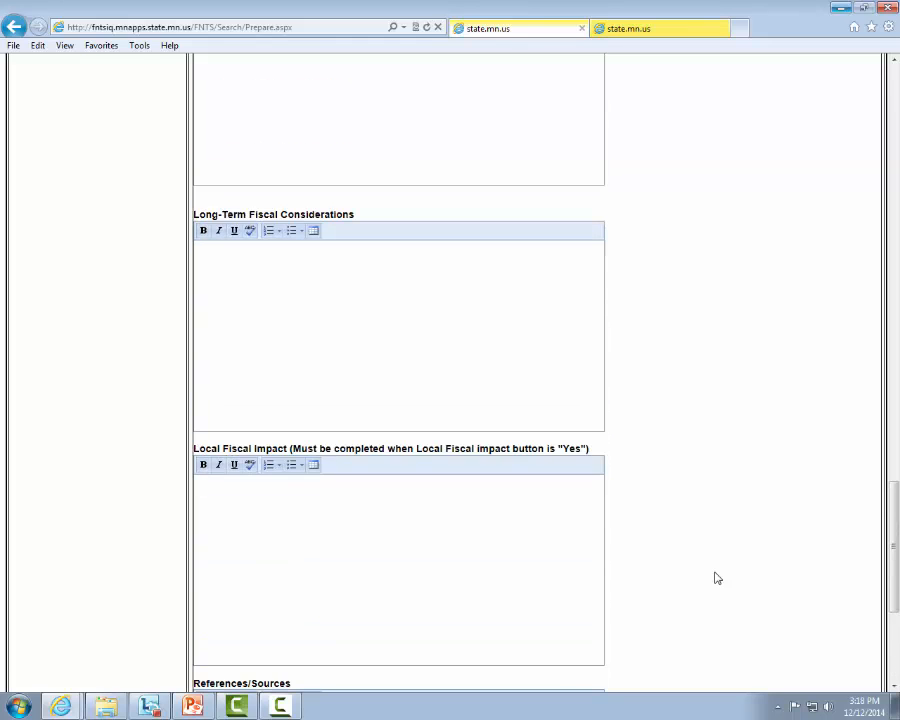
{"action": "scroll", "coordinate": [714, 575], "scroll_direction": "down", "scroll_amount": 3}
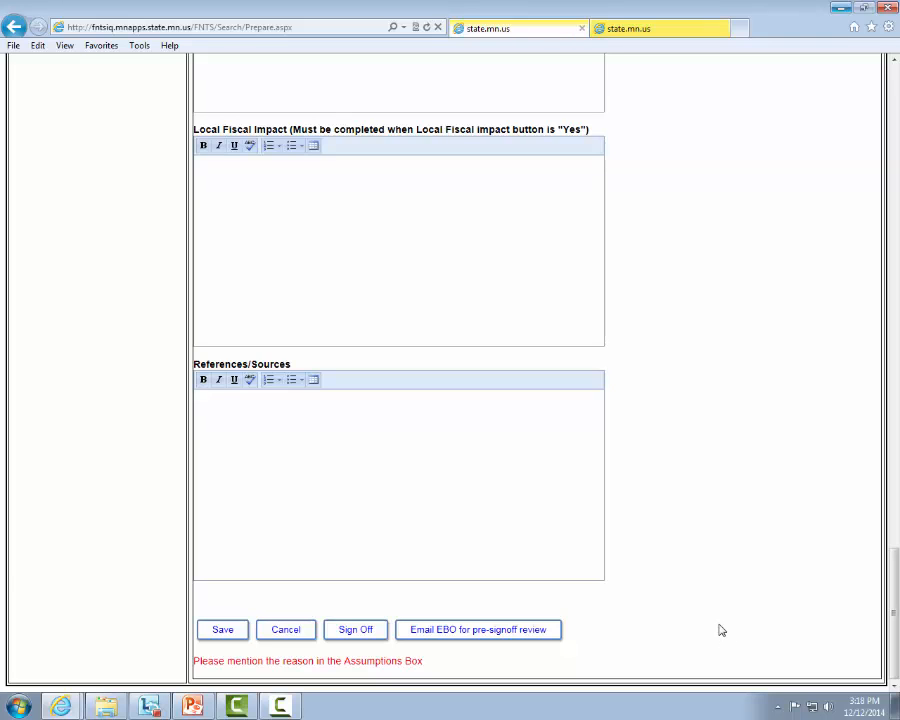
{"action": "scroll", "coordinate": [722, 630], "scroll_direction": "up", "scroll_amount": 8}
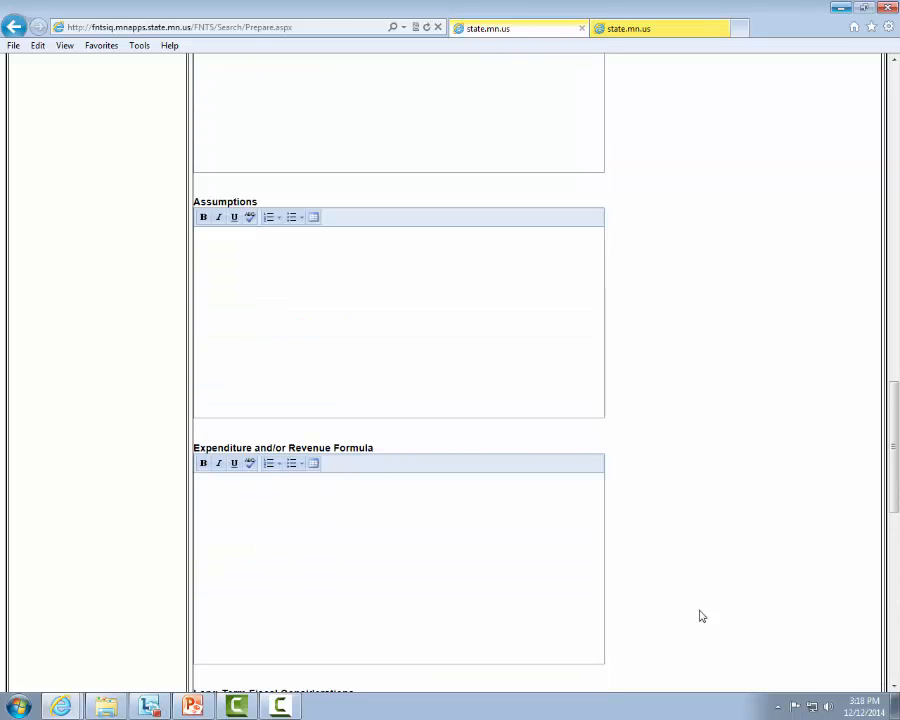
{"action": "left_click", "coordinate": [338, 287]}
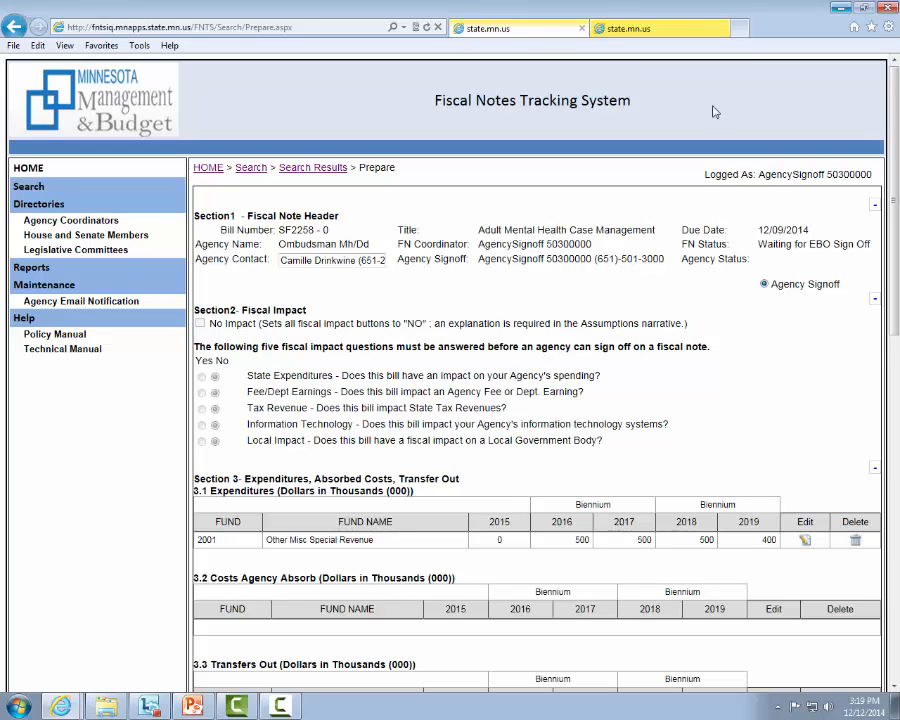
Remove the agency sign-off from fiscal note SF2258 - 0
{"action": "scroll", "coordinate": [731, 204], "scroll_direction": "down", "scroll_amount": 5}
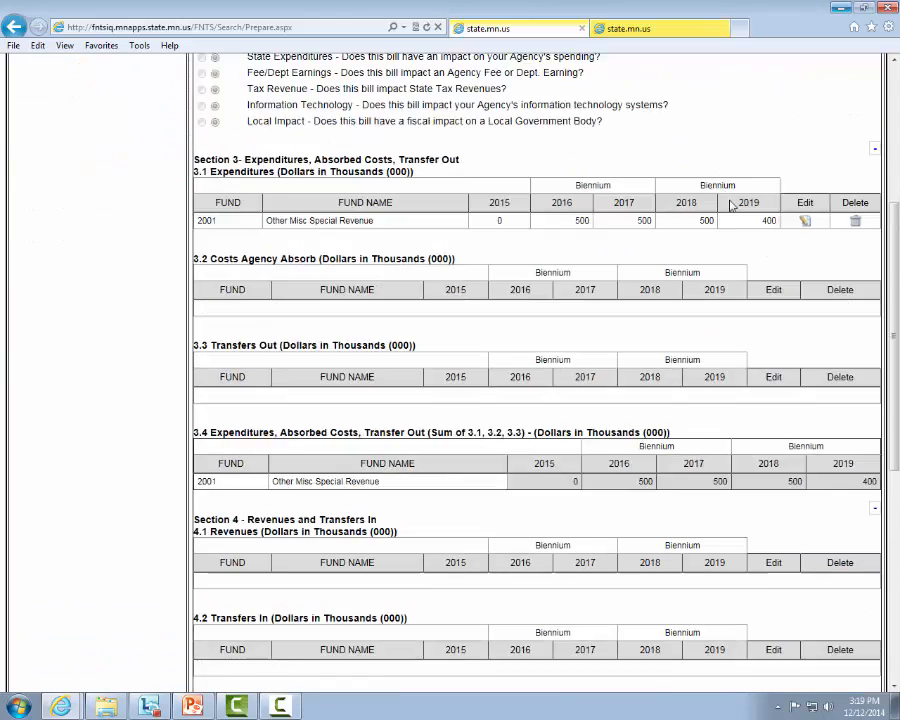
{"action": "scroll", "coordinate": [742, 180], "scroll_direction": "down", "scroll_amount": 4}
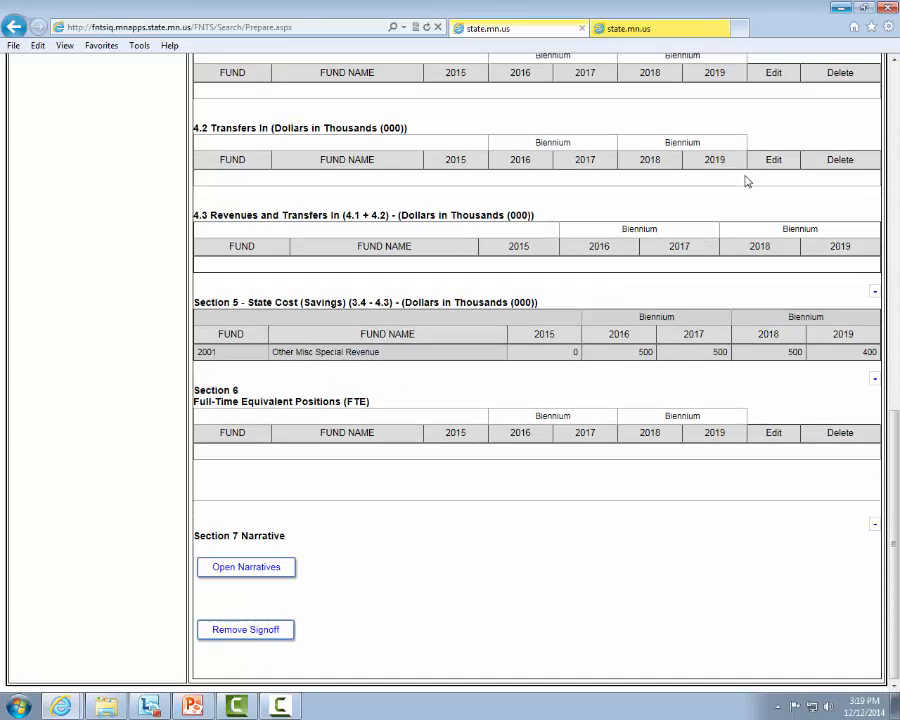
{"action": "left_click", "coordinate": [257, 633]}
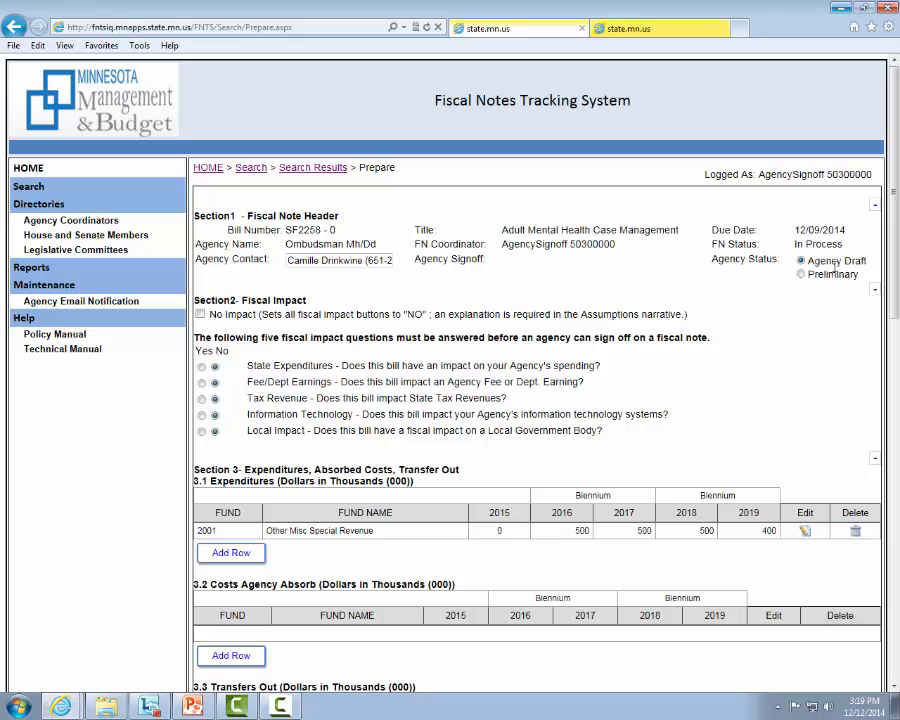
Sign off fiscal note SF2258 - 0 again for the agency
{"action": "scroll", "coordinate": [777, 362], "scroll_direction": "down", "scroll_amount": 10}
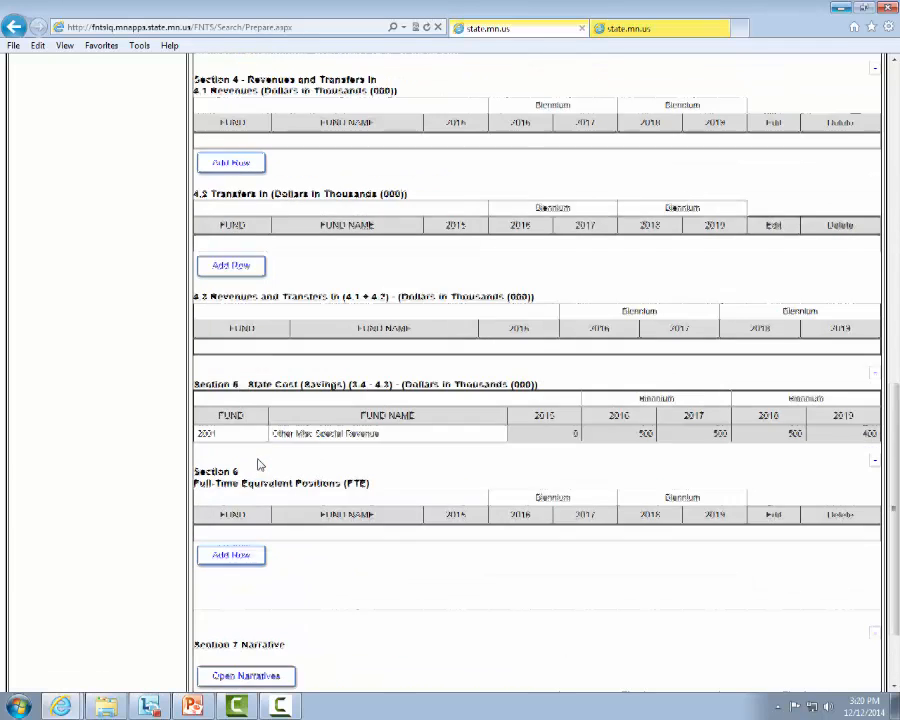
{"action": "scroll", "coordinate": [260, 468], "scroll_direction": "down", "scroll_amount": 1}
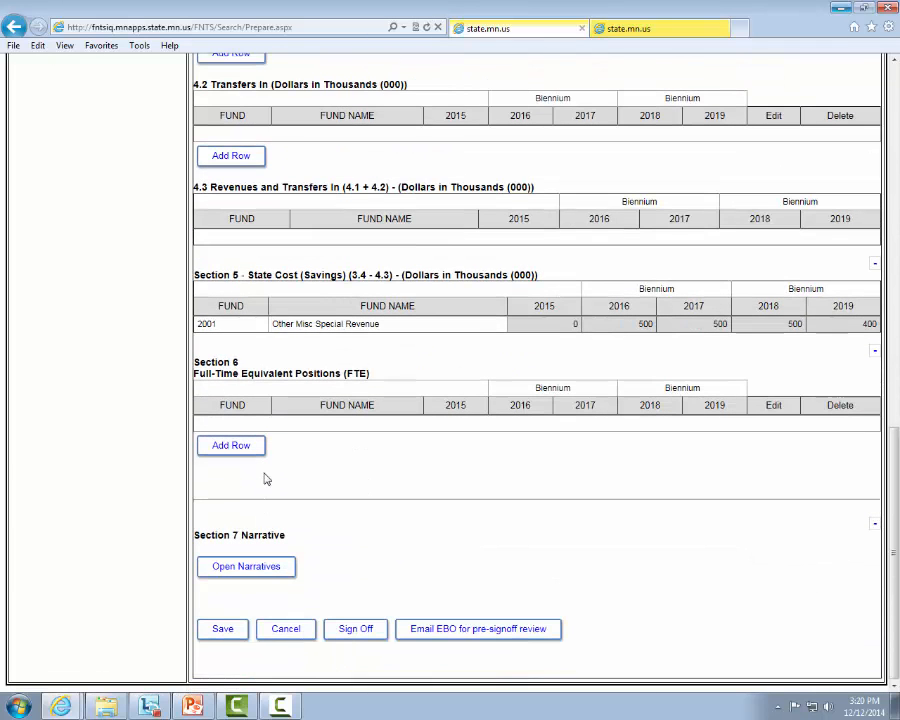
{"action": "left_click", "coordinate": [347, 631]}
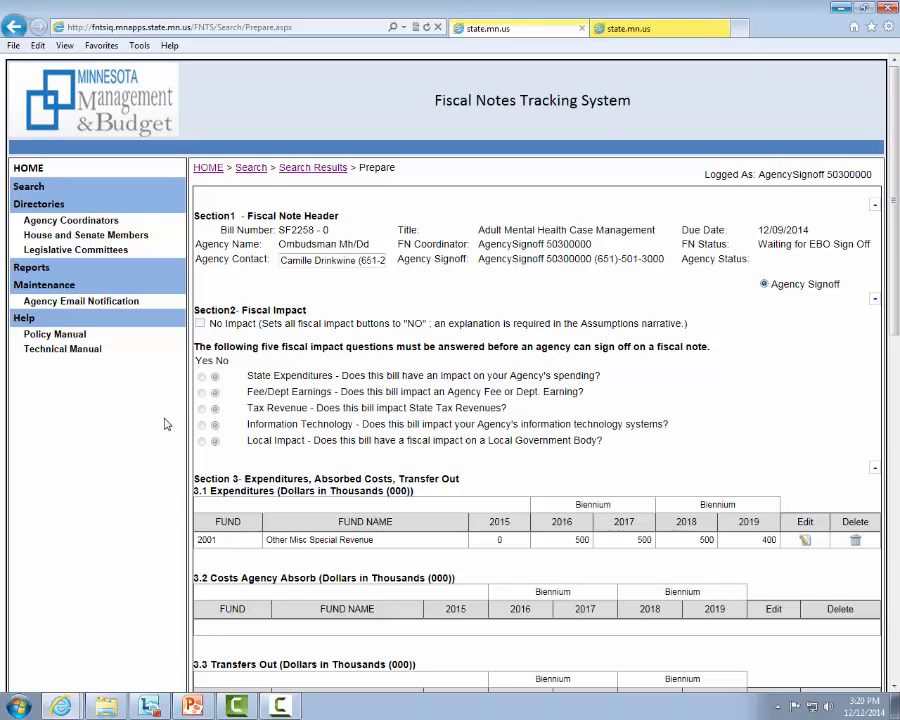
Open the Agency Email Notification maintenance page and add the contact's e-mail address to the notification list
{"action": "left_click", "coordinate": [143, 303]}
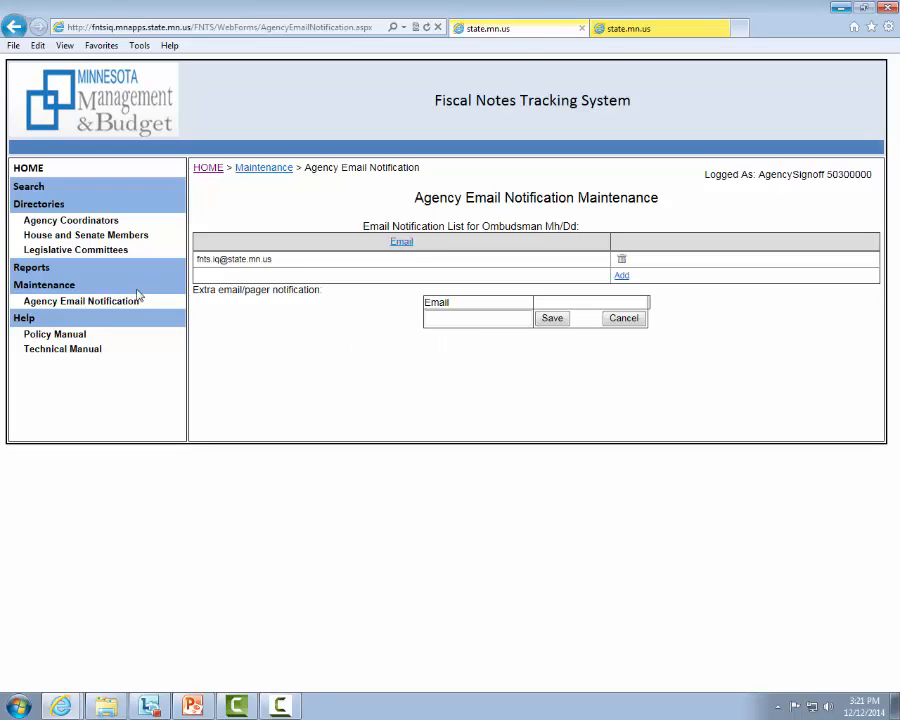
{"action": "left_click", "coordinate": [460, 321]}
{"action": "left_click", "coordinate": [552, 318]}
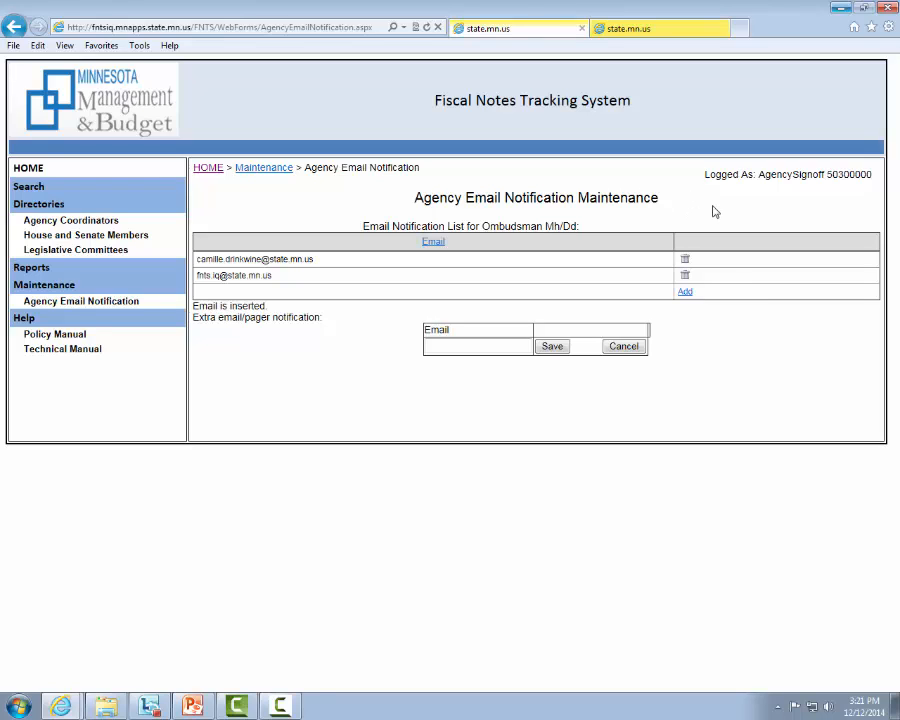
Delete the newly added contact's e-mail record from the agency notification list
{"action": "left_click", "coordinate": [686, 261]}
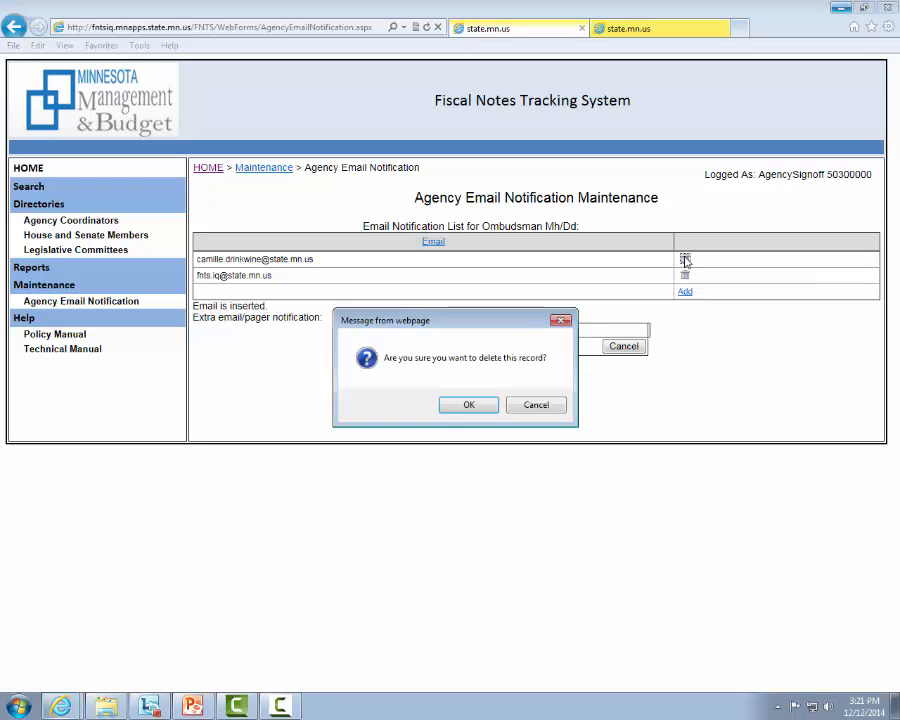
{"action": "left_click", "coordinate": [487, 408]}
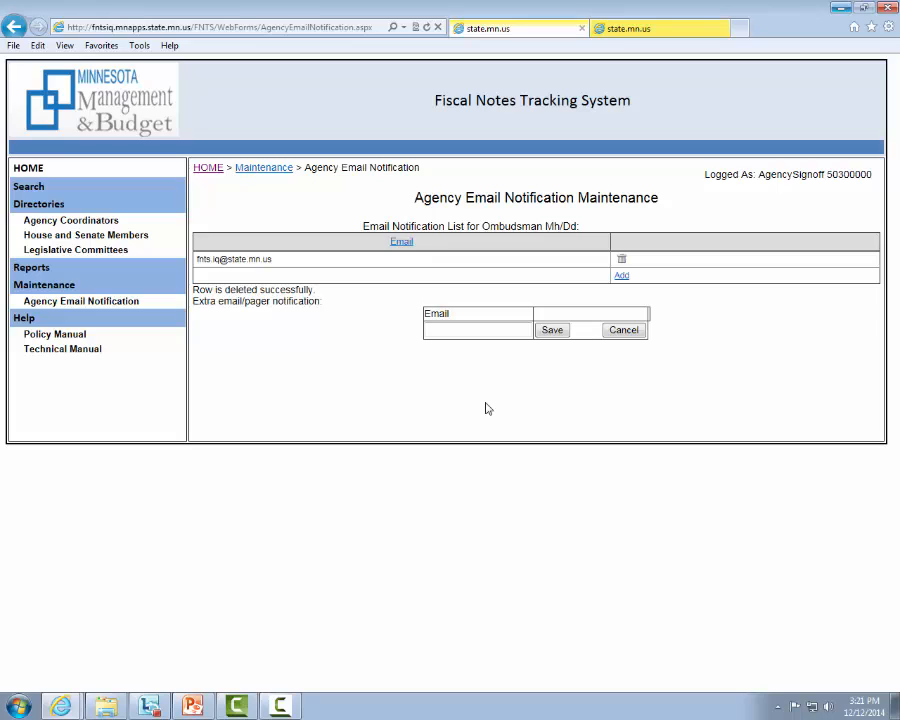
Open Reports, choose Fiscal Note Requests by Agency, and limit the report to Minn Management & Budget
{"action": "left_click", "coordinate": [44, 274]}
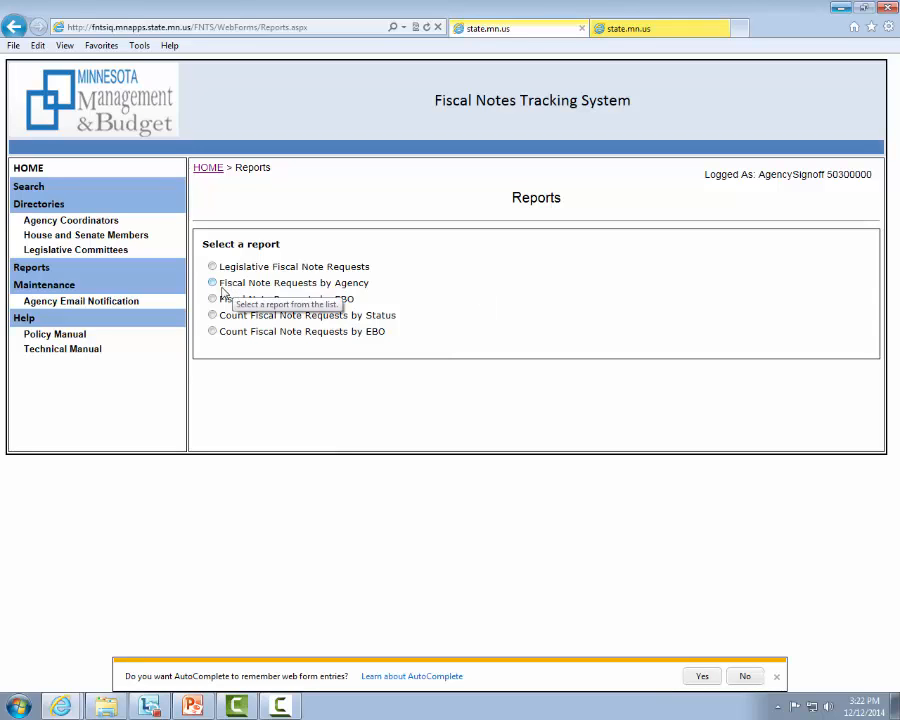
{"action": "left_click", "coordinate": [222, 288]}
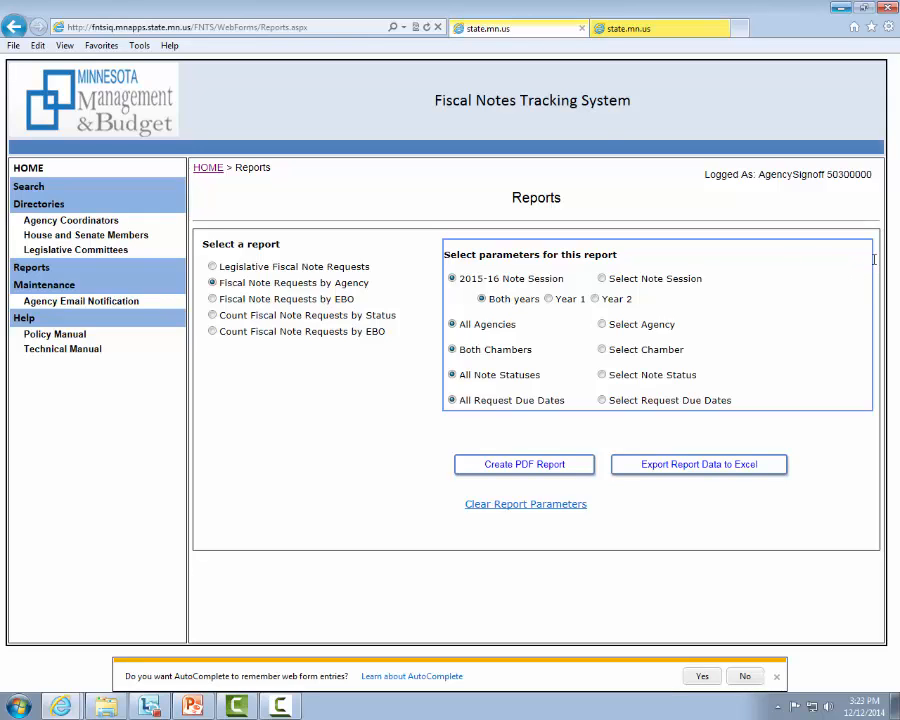
{"action": "key", "text": "Tab"}
{"action": "left_click", "coordinate": [645, 325]}
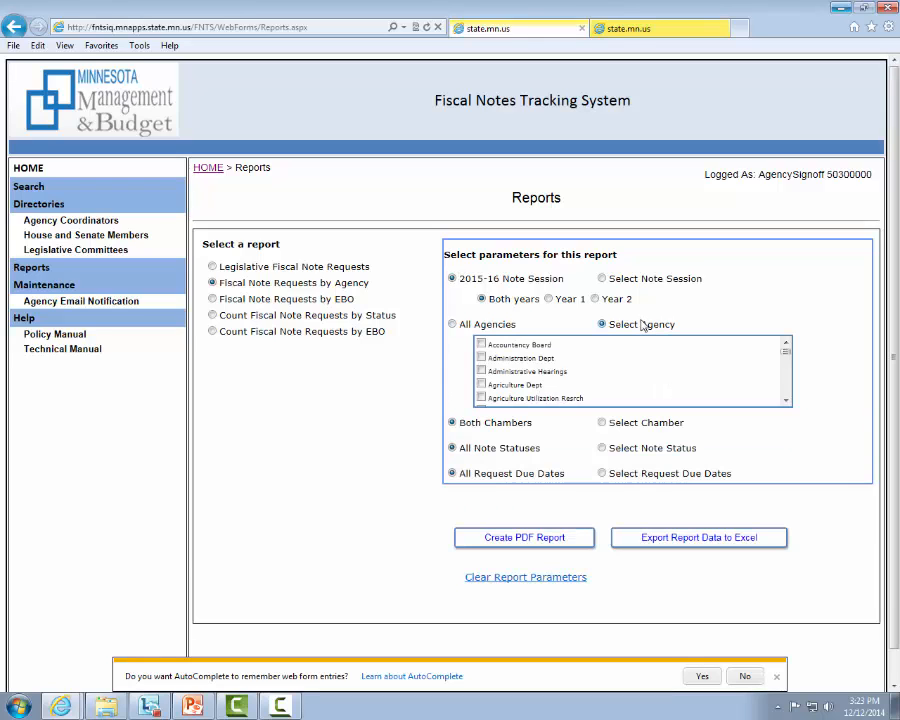
{"action": "left_click", "coordinate": [786, 400]}
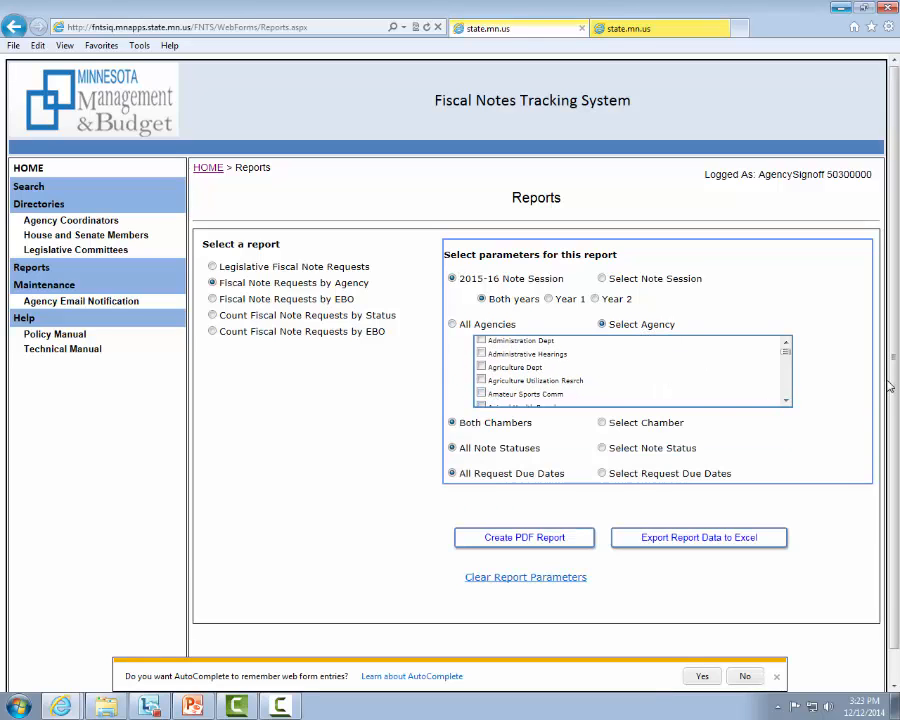
{"action": "left_click", "coordinate": [786, 401]}
{"action": "left_click", "coordinate": [786, 401]}
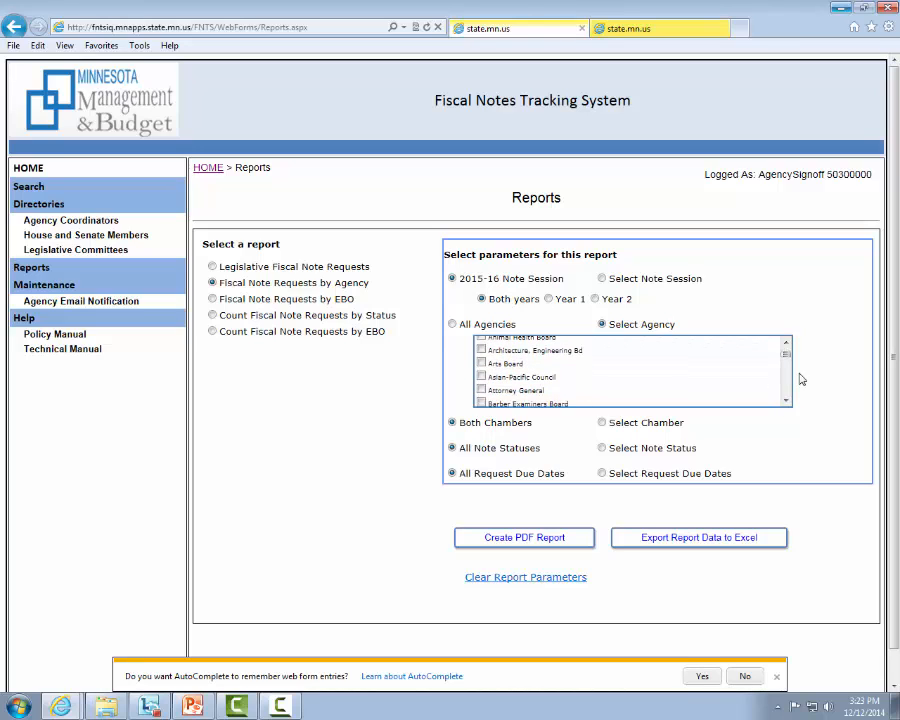
{"action": "scroll", "coordinate": [744, 380], "scroll_direction": "up", "scroll_amount": 2}
{"action": "scroll", "coordinate": [748, 386], "scroll_direction": "up", "scroll_amount": 3}
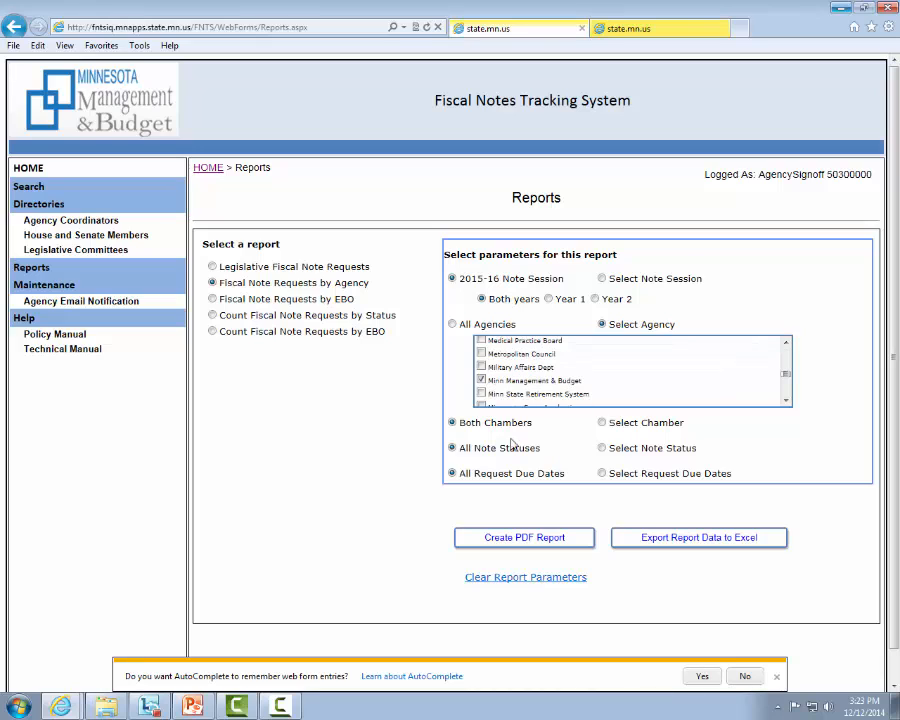
Keep Both Chambers and All Note Statuses as report parameters and create the PDF report
{"action": "left_click", "coordinate": [625, 425]}
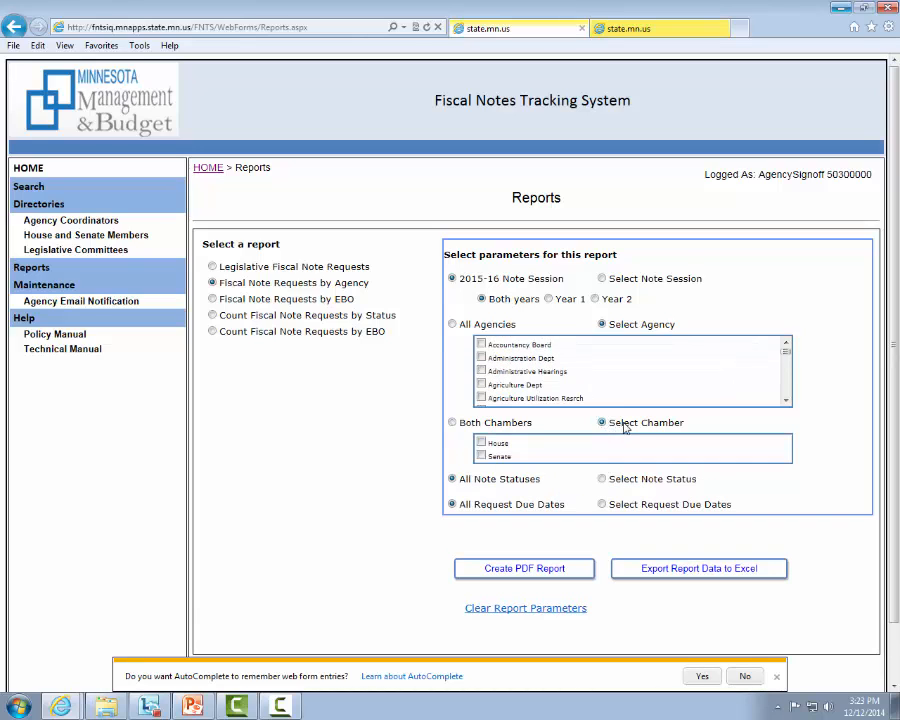
{"action": "left_click", "coordinate": [456, 422]}
{"action": "left_click", "coordinate": [518, 453]}
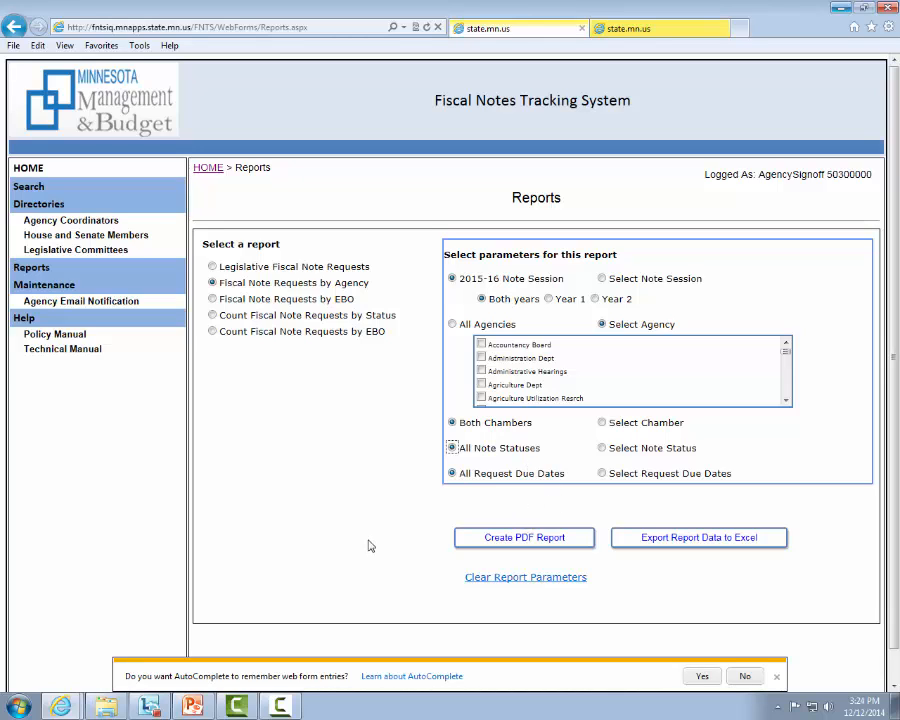
{"action": "left_click", "coordinate": [580, 552]}
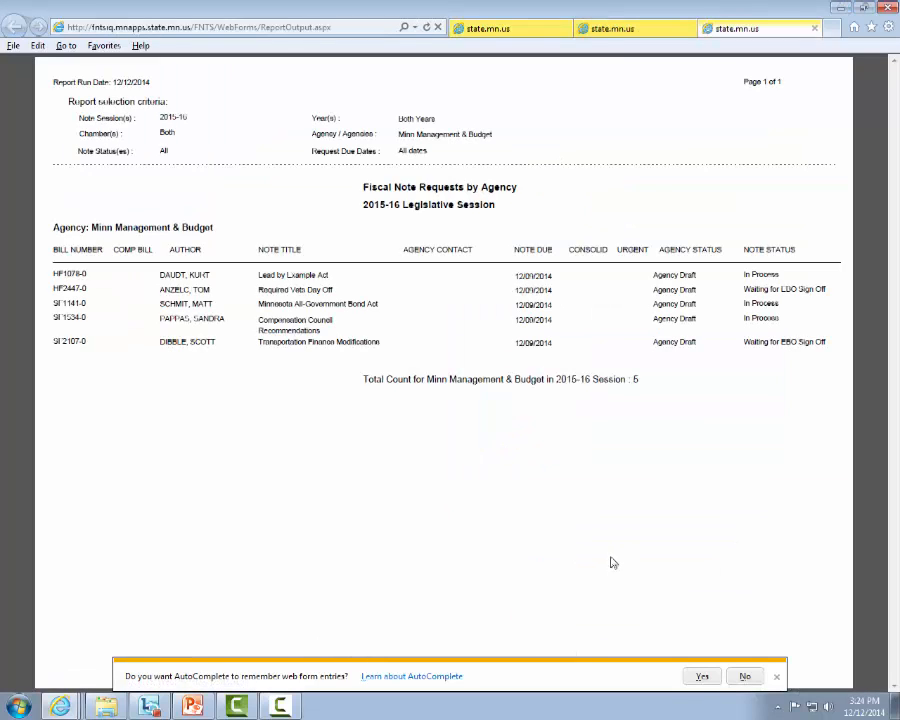
Return to the report parameters, export the report data to Excel, and open FN_AGENCY.xlsx
{"action": "left_click", "coordinate": [503, 29]}
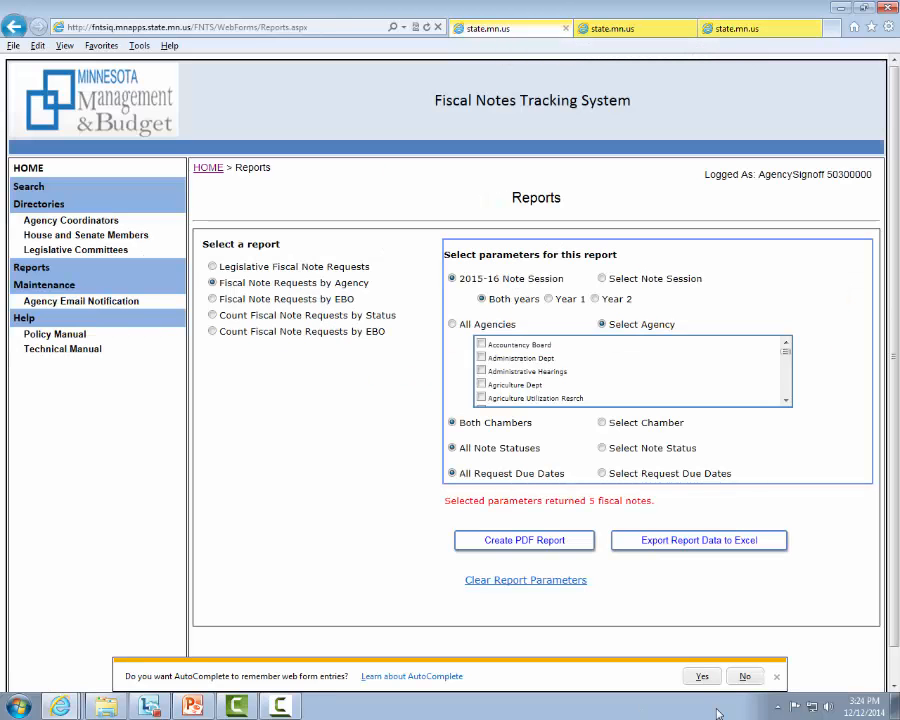
{"action": "left_click", "coordinate": [751, 541]}
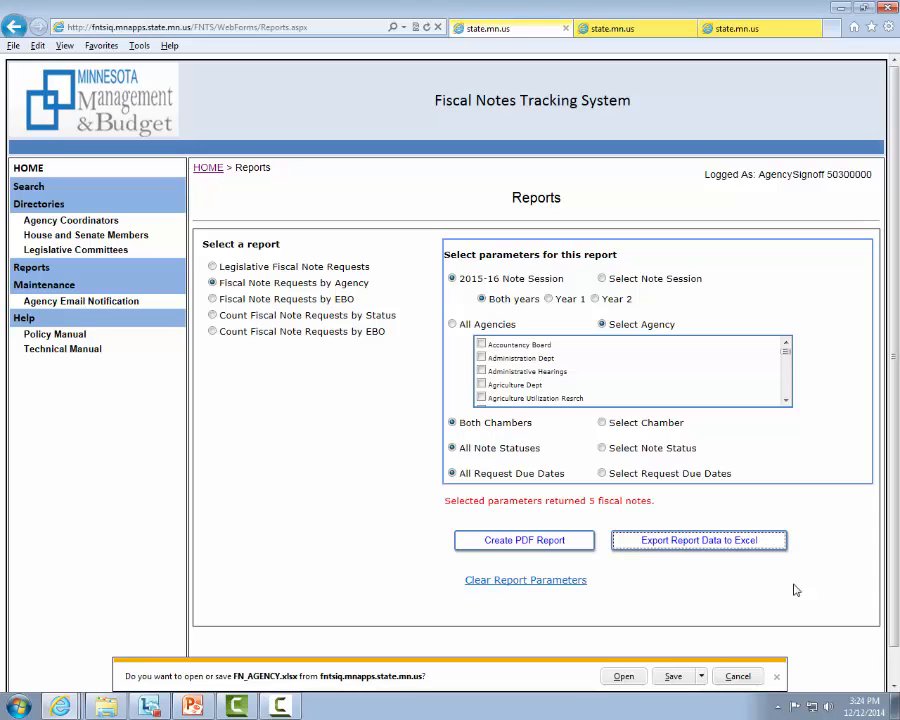
{"action": "left_click", "coordinate": [626, 678]}
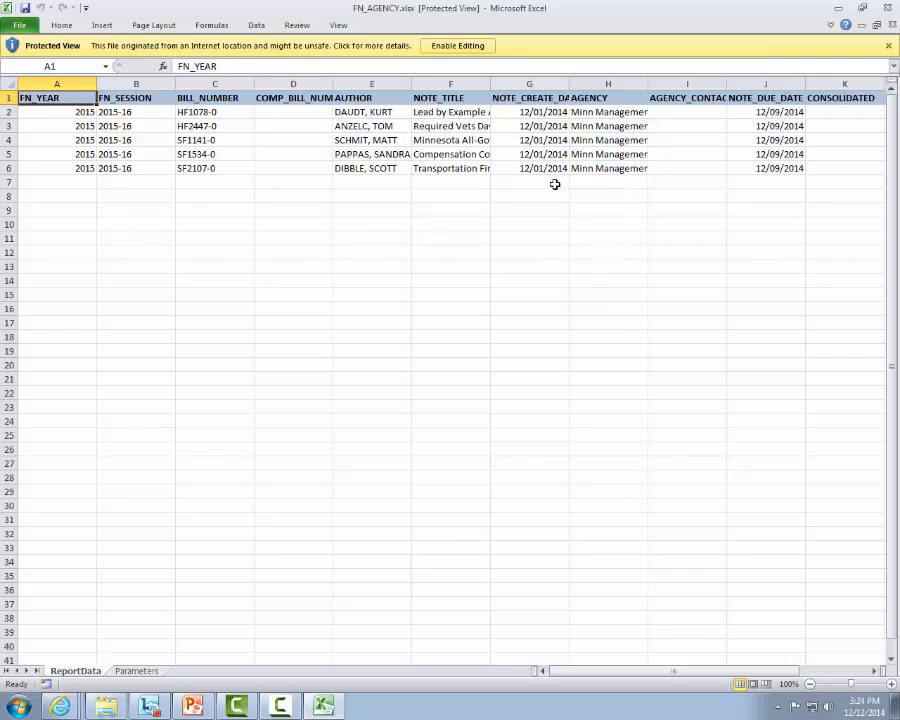
Hide the AUTHOR column in the exported ReportData worksheet
{"action": "left_click_drag", "start_coordinate": [371, 84], "coordinate": [476, 86]}
{"action": "right_click", "coordinate": [476, 86]}
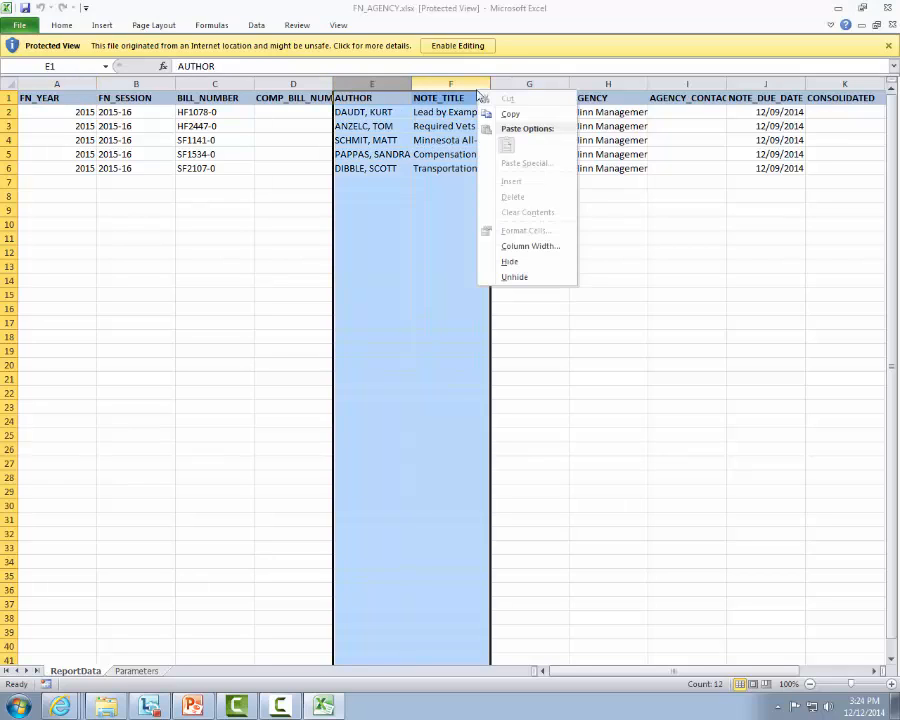
{"action": "left_click", "coordinate": [376, 84]}
{"action": "right_click", "coordinate": [381, 86]}
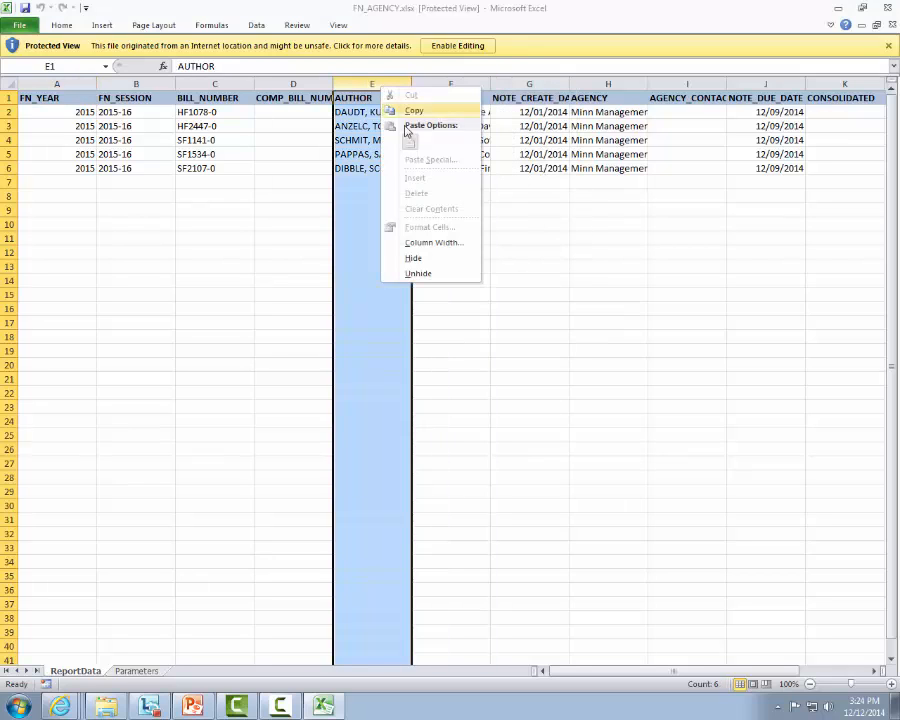
{"action": "left_click", "coordinate": [465, 257]}
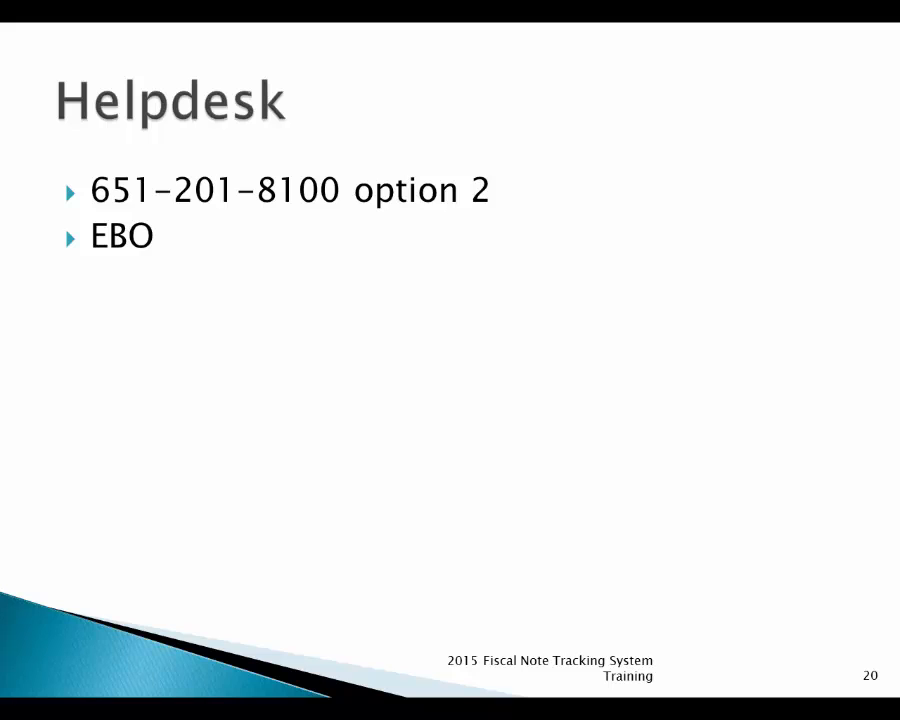